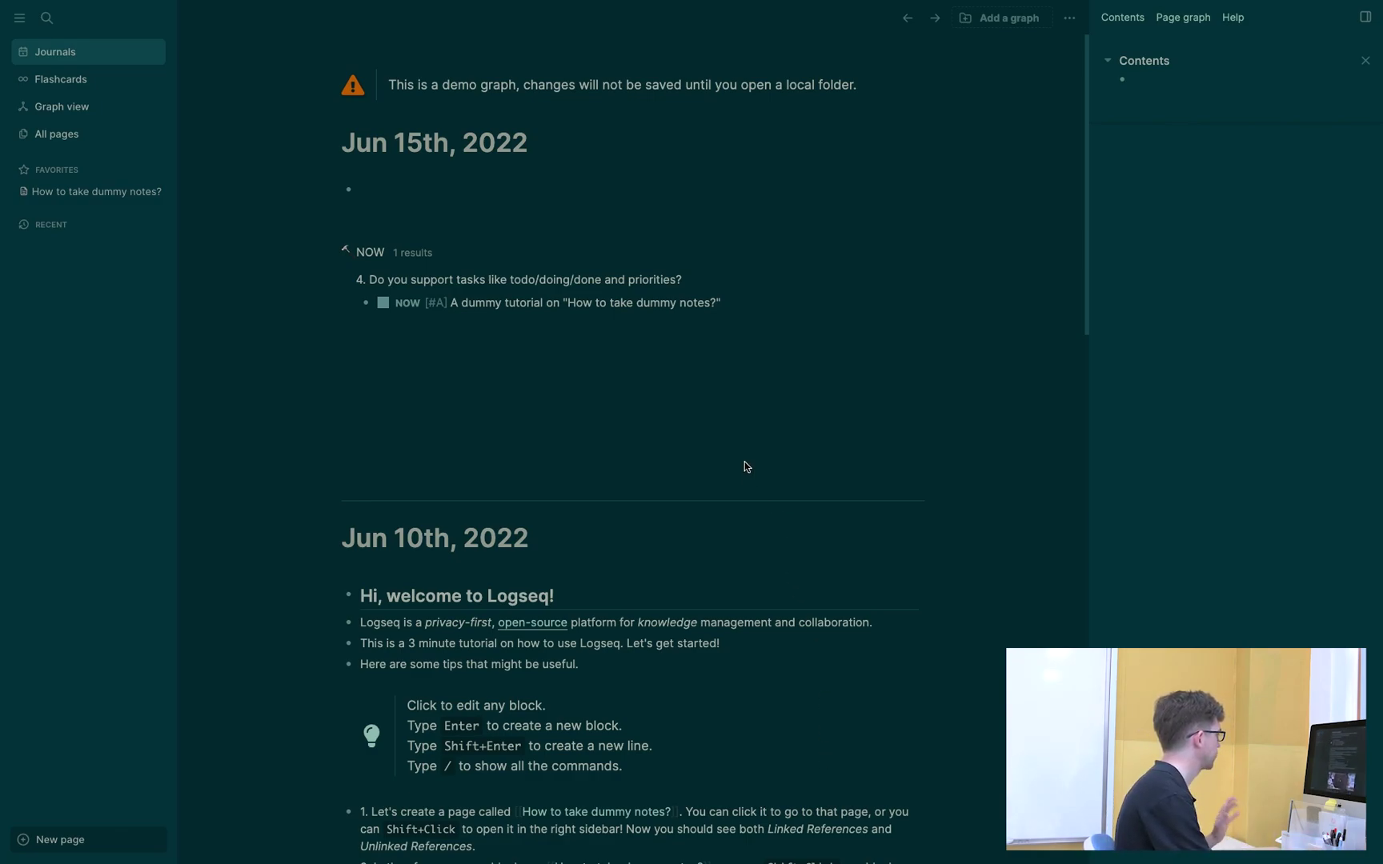
Step: Start adding a new graph and bring up the folder chooser
{"action": "scroll", "coordinate": [749, 472], "scroll_direction": "down", "scroll_amount": 4}
{"action": "scroll", "coordinate": [745, 463], "scroll_direction": "down", "scroll_amount": 5}
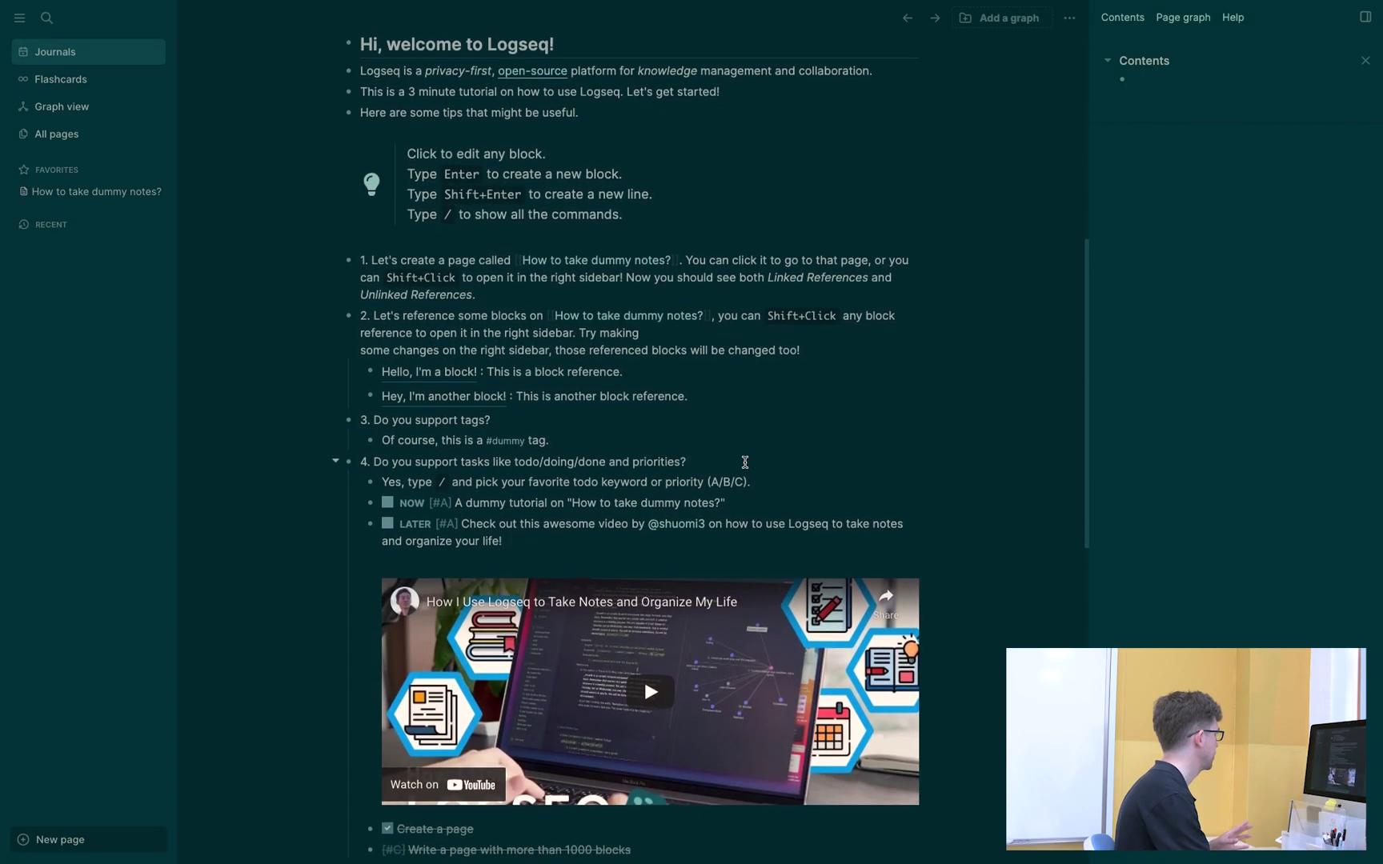
{"action": "scroll", "coordinate": [745, 463], "scroll_direction": "up", "scroll_amount": 2}
{"action": "scroll", "coordinate": [745, 462], "scroll_direction": "down", "scroll_amount": 6}
{"action": "scroll", "coordinate": [745, 463], "scroll_direction": "down", "scroll_amount": 8}
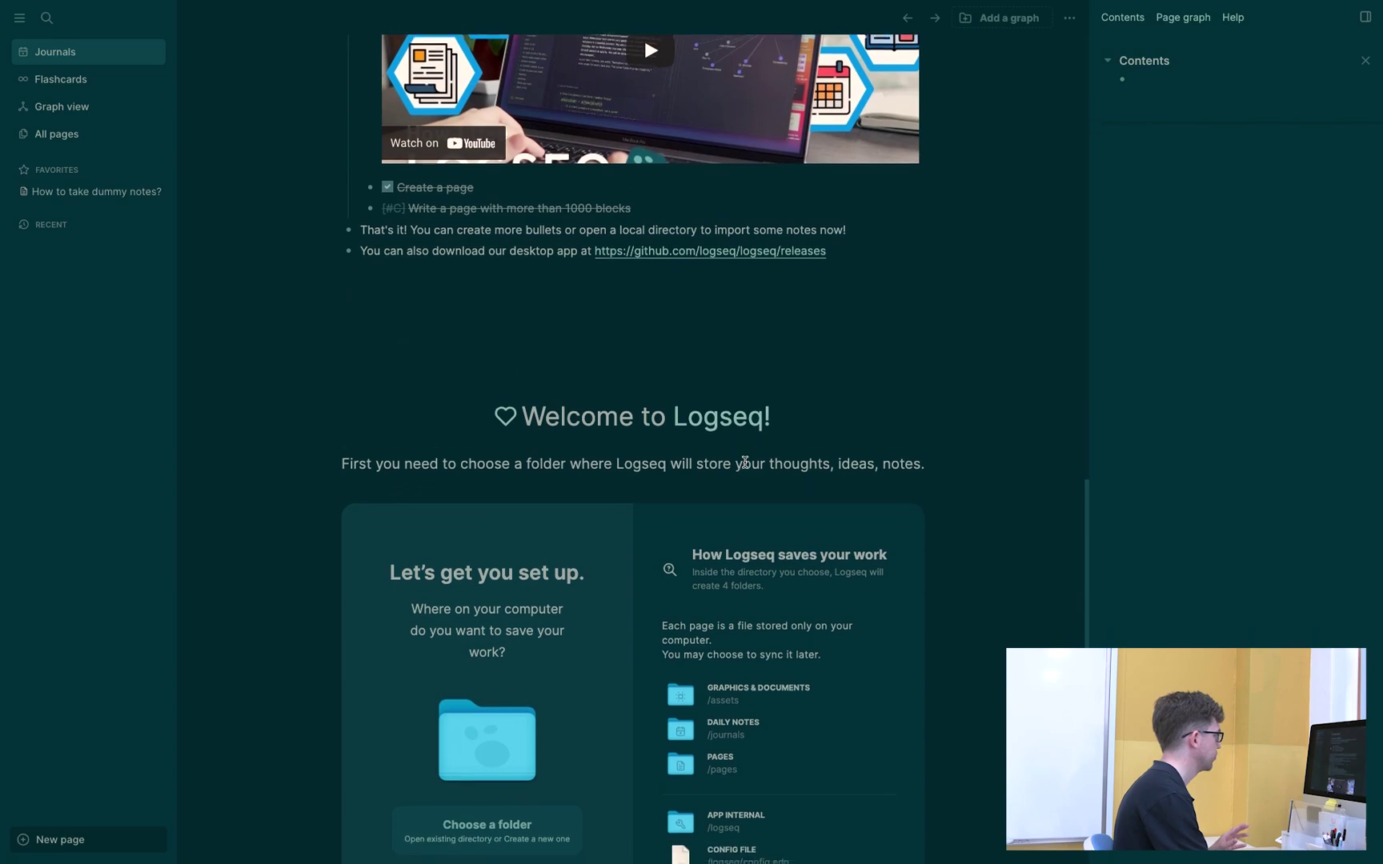
{"action": "scroll", "coordinate": [745, 462], "scroll_direction": "up", "scroll_amount": 18}
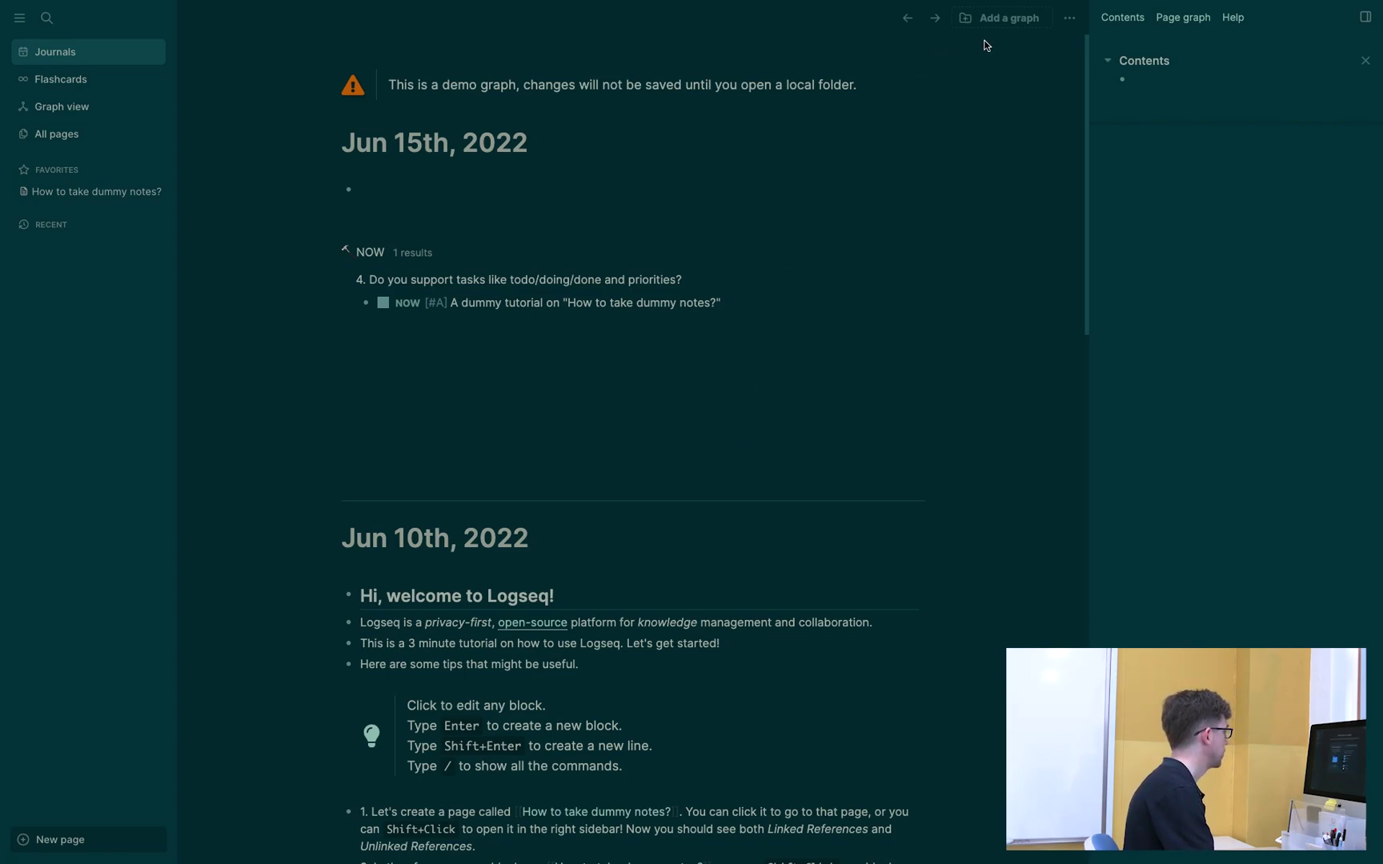
{"action": "left_click", "coordinate": [1006, 23]}
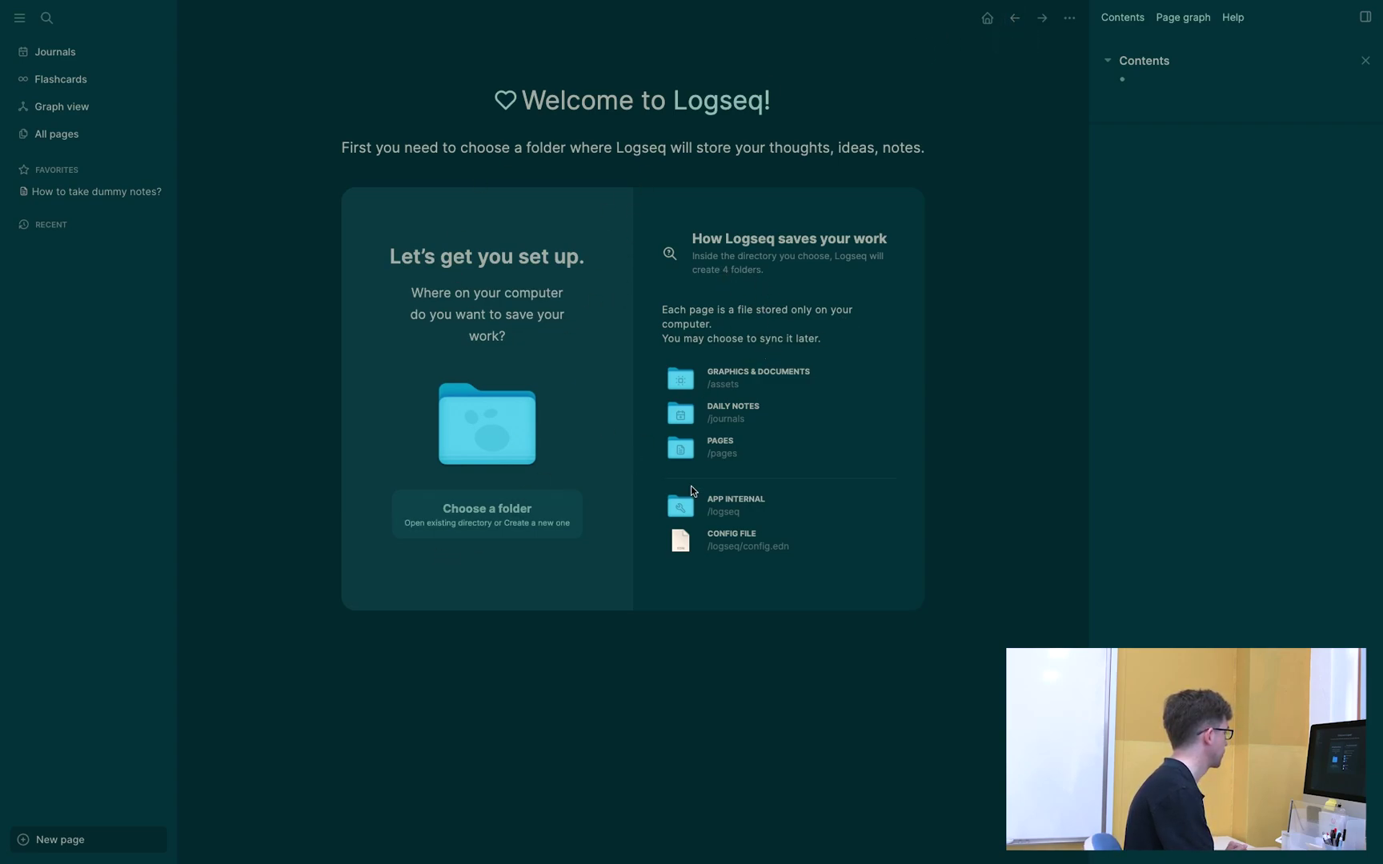
{"action": "left_click", "coordinate": [506, 513]}
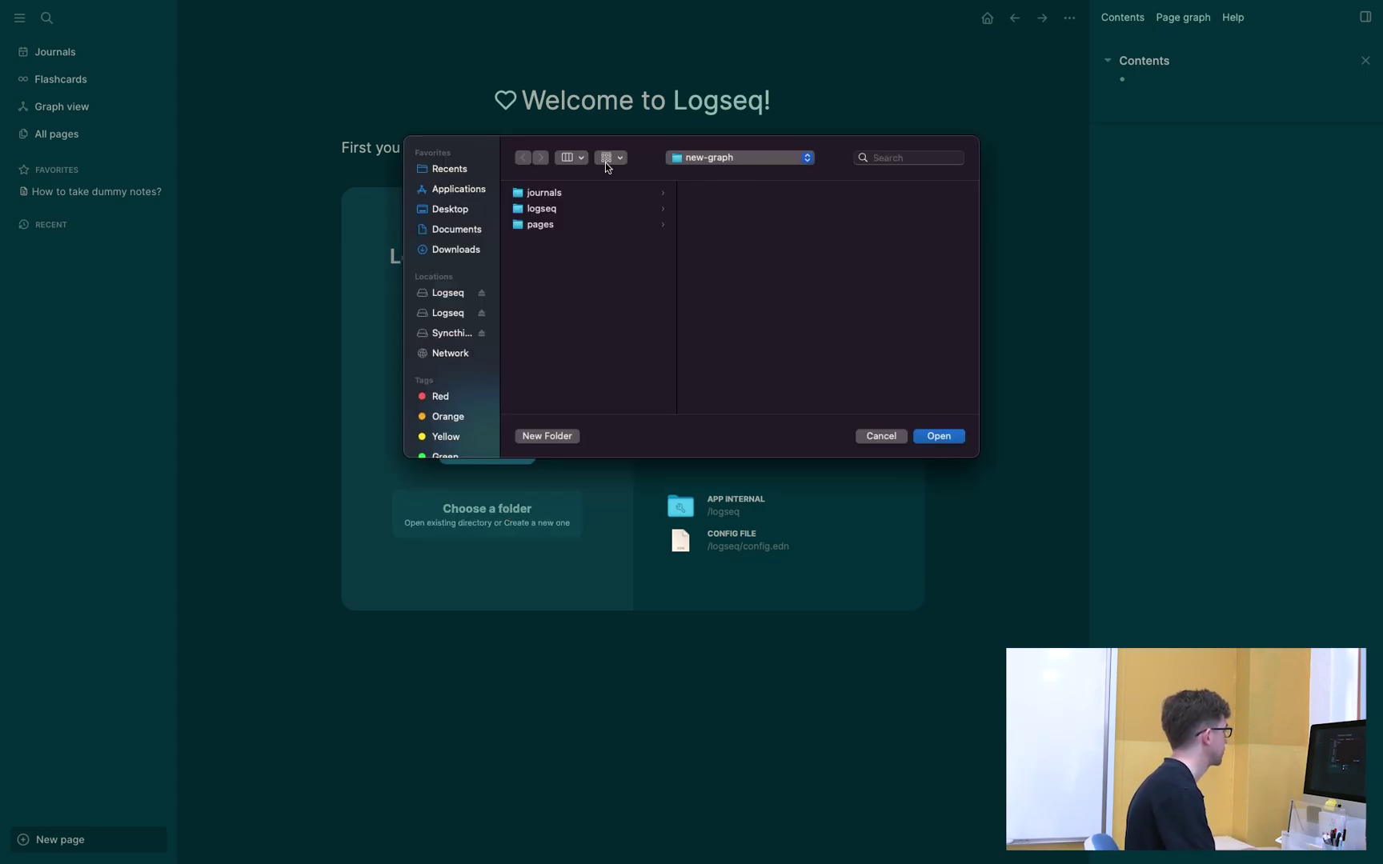
Step: Create a new folder named 2223SY inside Documents
{"action": "key", "text": "super+Up"}
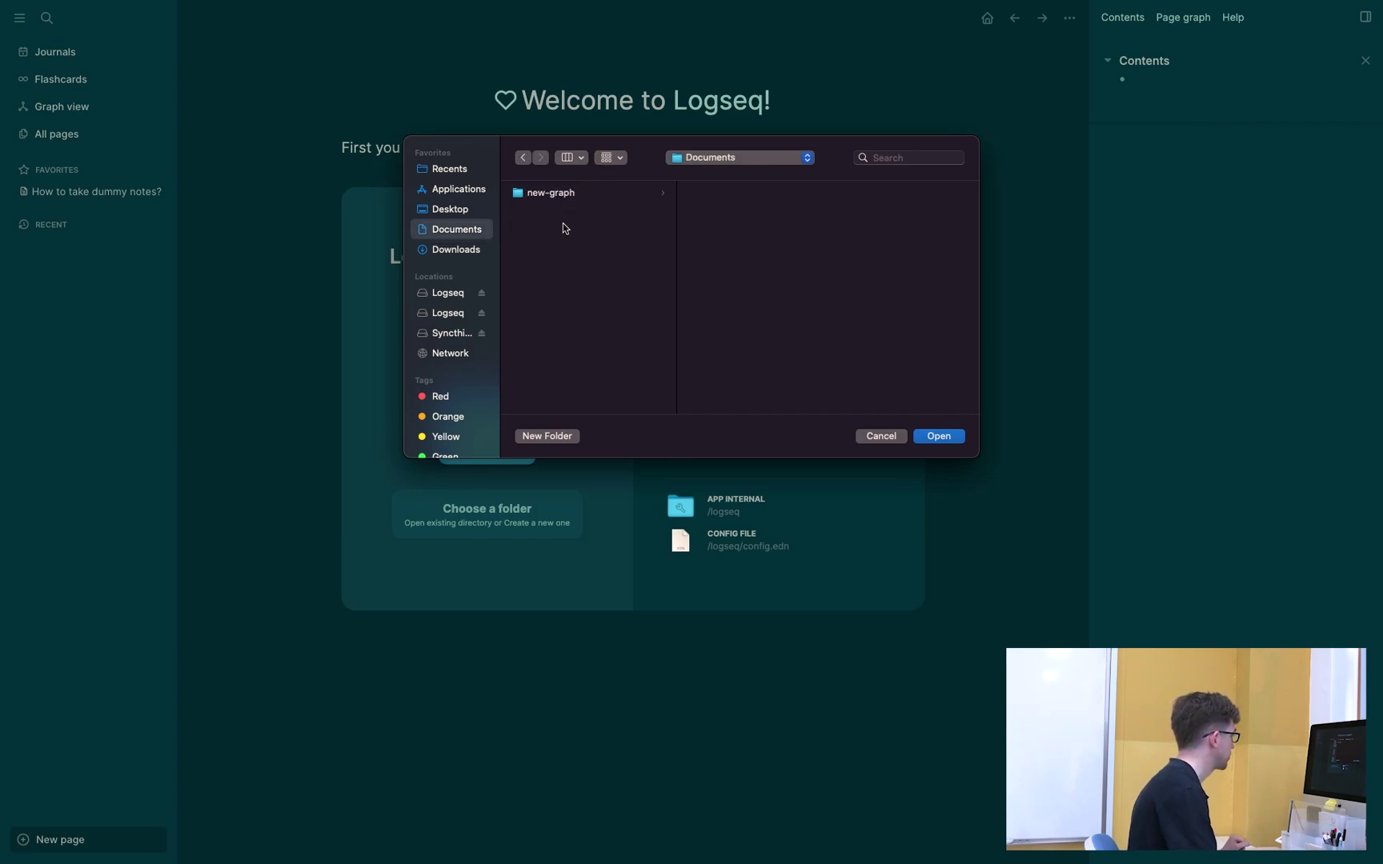
{"action": "left_click", "coordinate": [547, 436]}
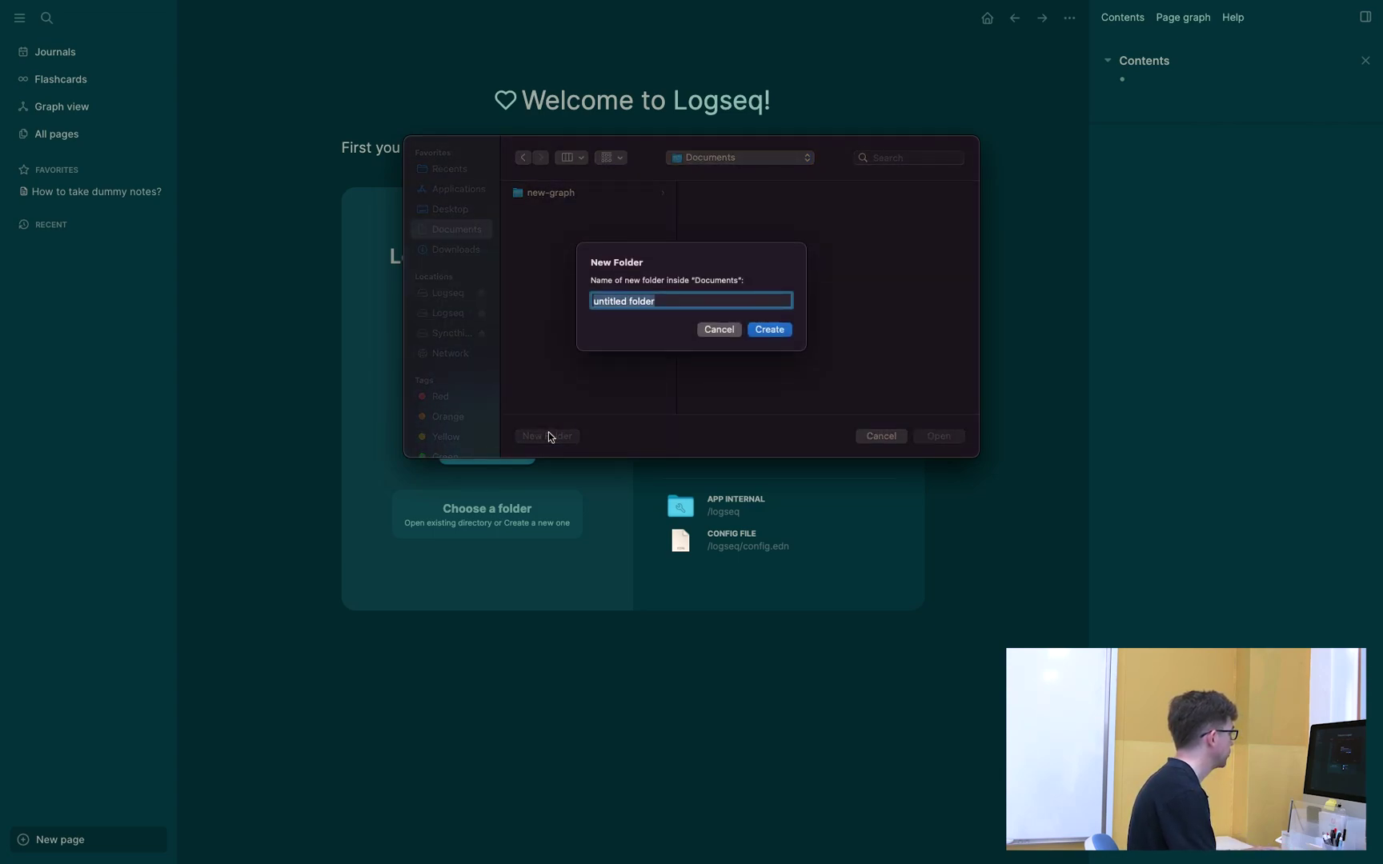
{"action": "type", "text": "2"}
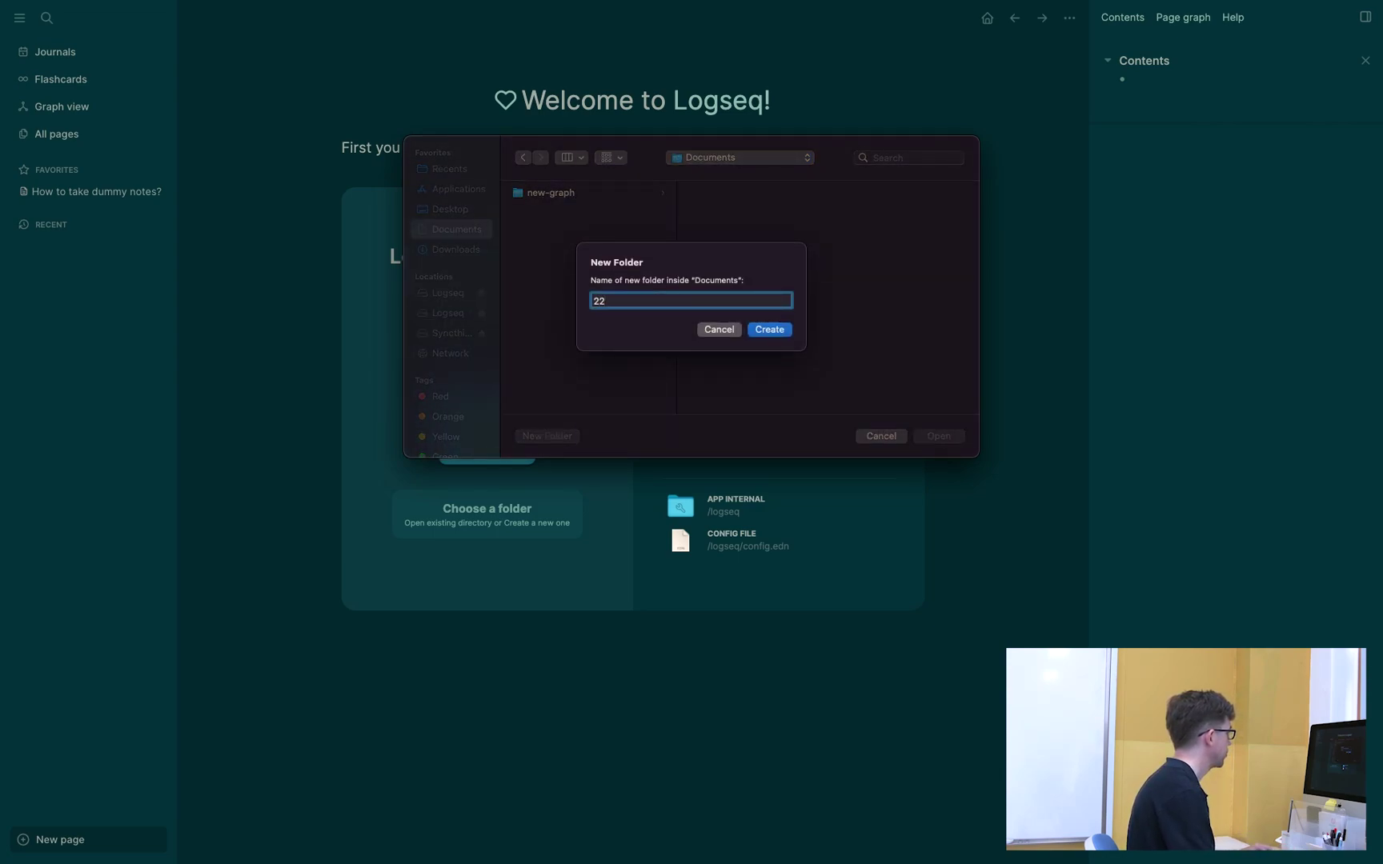
{"action": "type", "text": "023SY"}
{"action": "key", "text": "Return"}
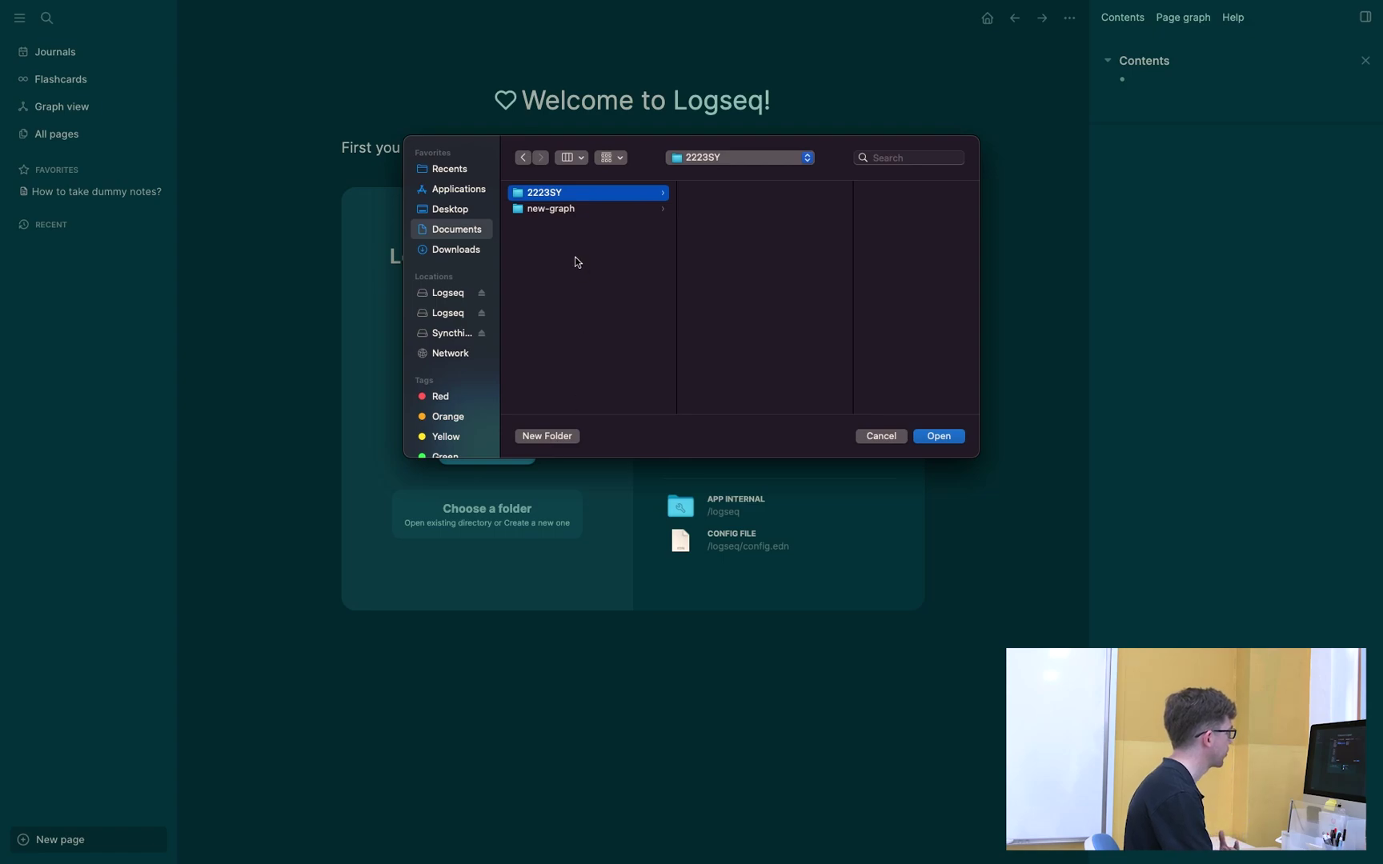
Step: Select the new-graph folder as the graph location
{"action": "left_click", "coordinate": [569, 209]}
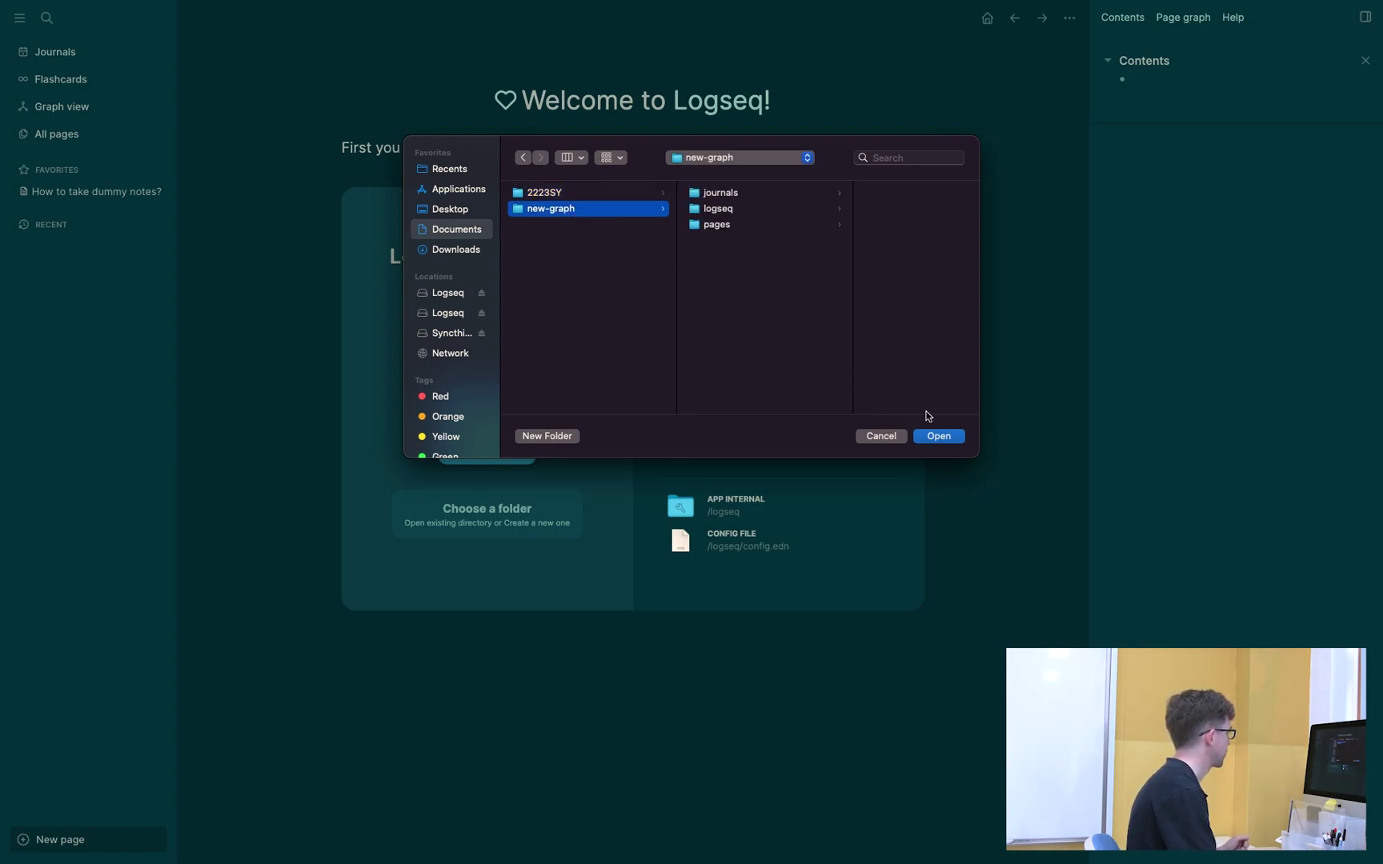
{"action": "left_click", "coordinate": [606, 196]}
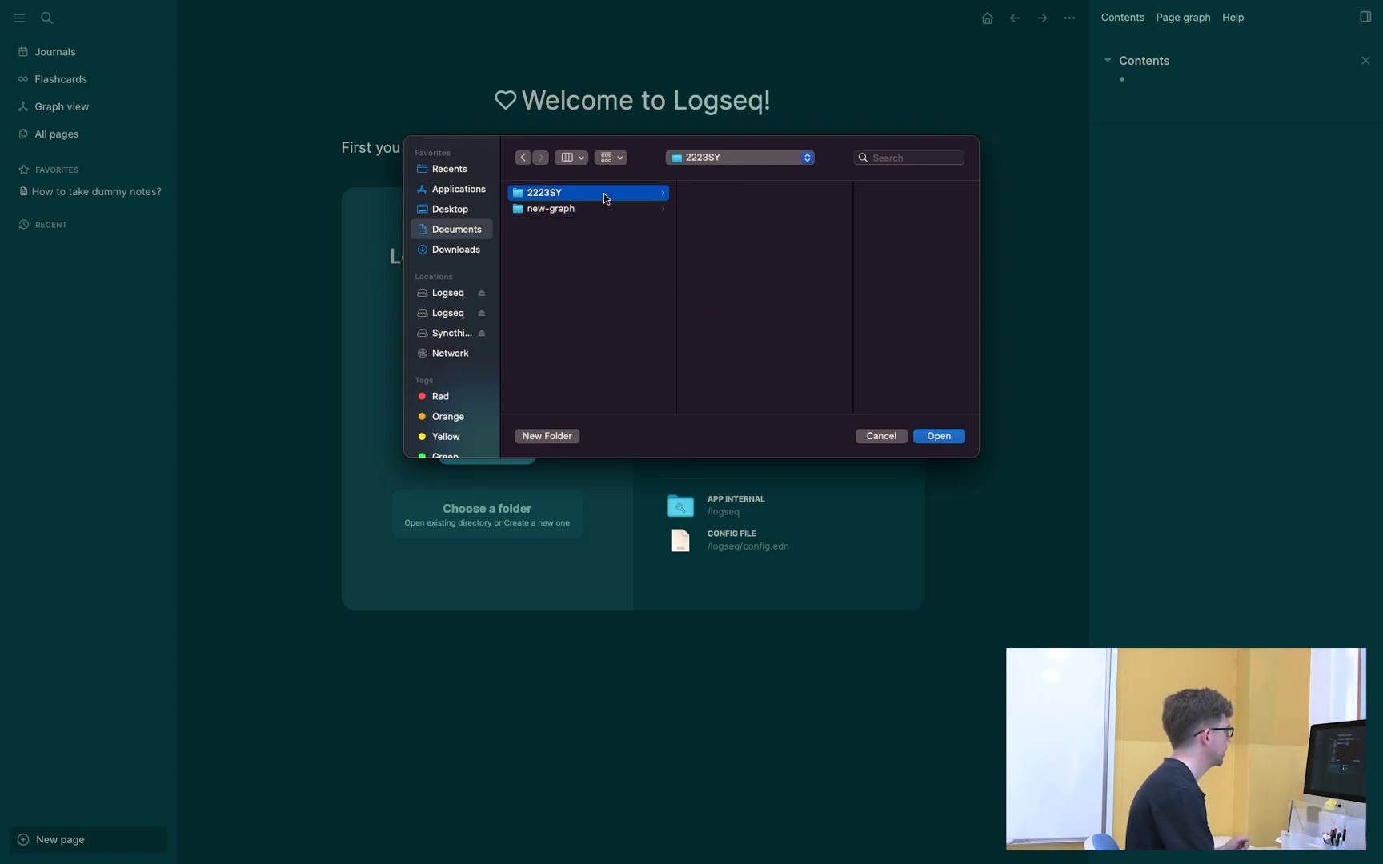
{"action": "left_click", "coordinate": [592, 209]}
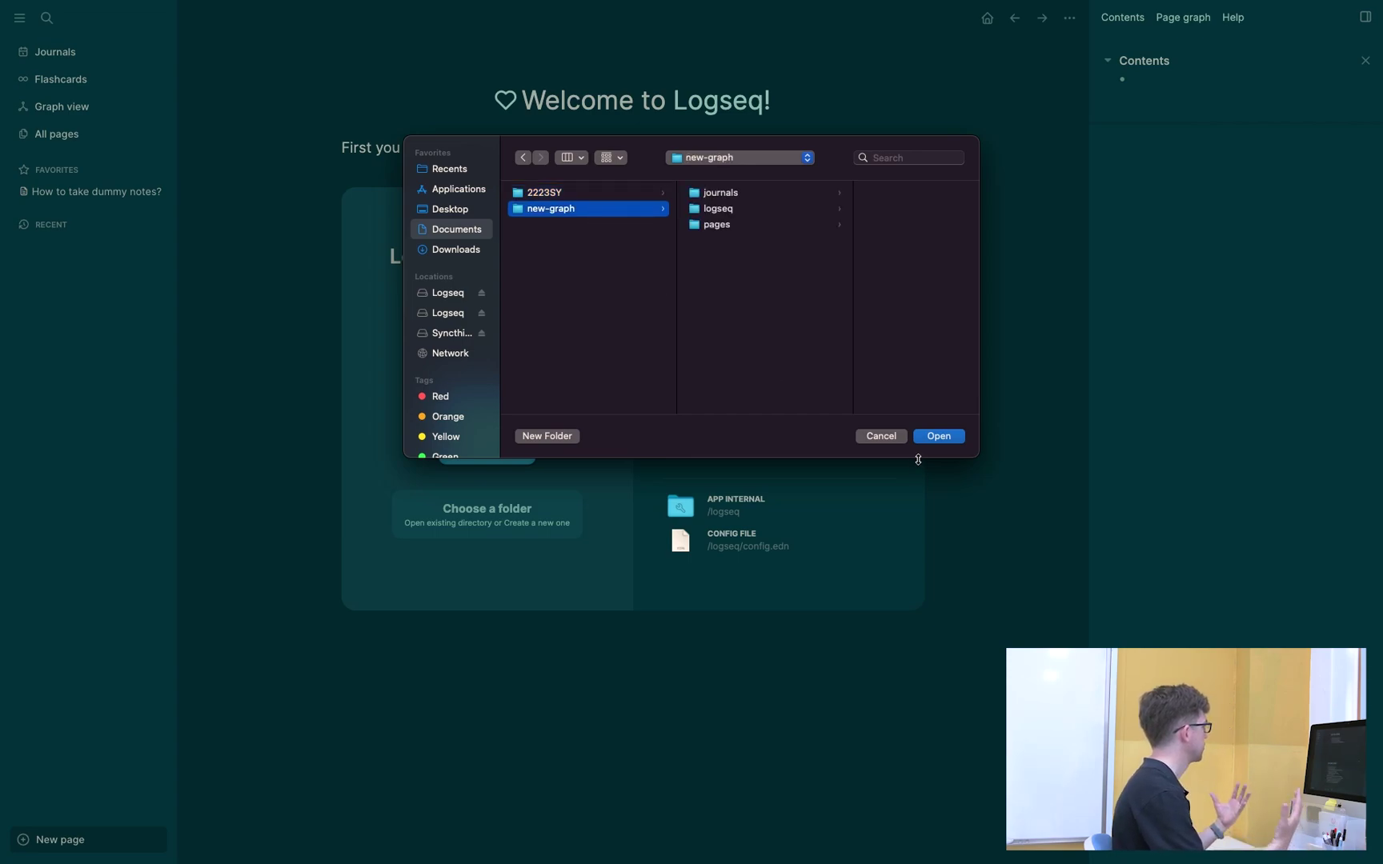
Step: Open new-graph and scroll through its Jun 15th, 14th and 13th journal entries
{"action": "left_click", "coordinate": [957, 438]}
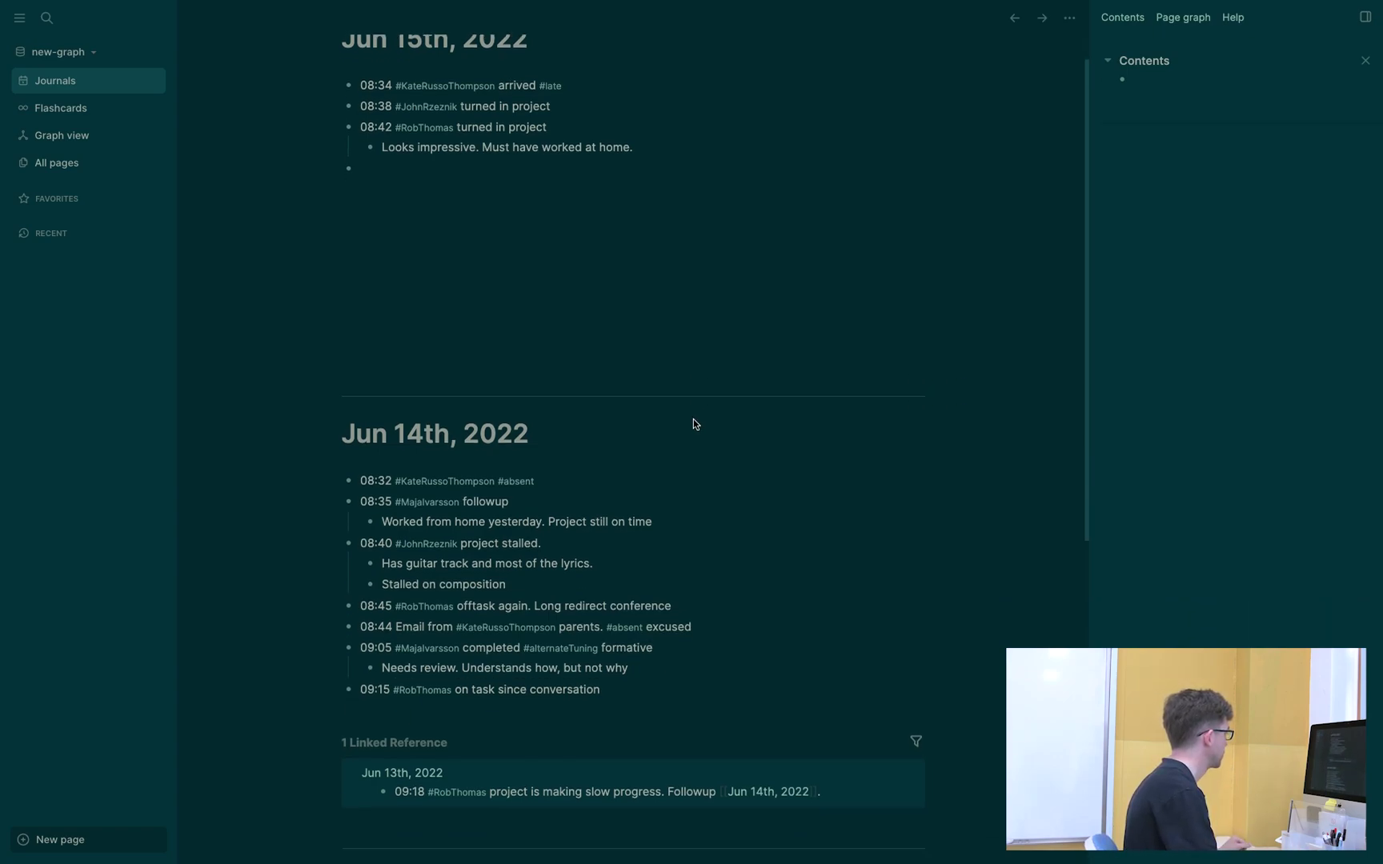
{"action": "scroll", "coordinate": [694, 419], "scroll_direction": "down", "scroll_amount": 4}
{"action": "scroll", "coordinate": [694, 419], "scroll_direction": "down", "scroll_amount": 5}
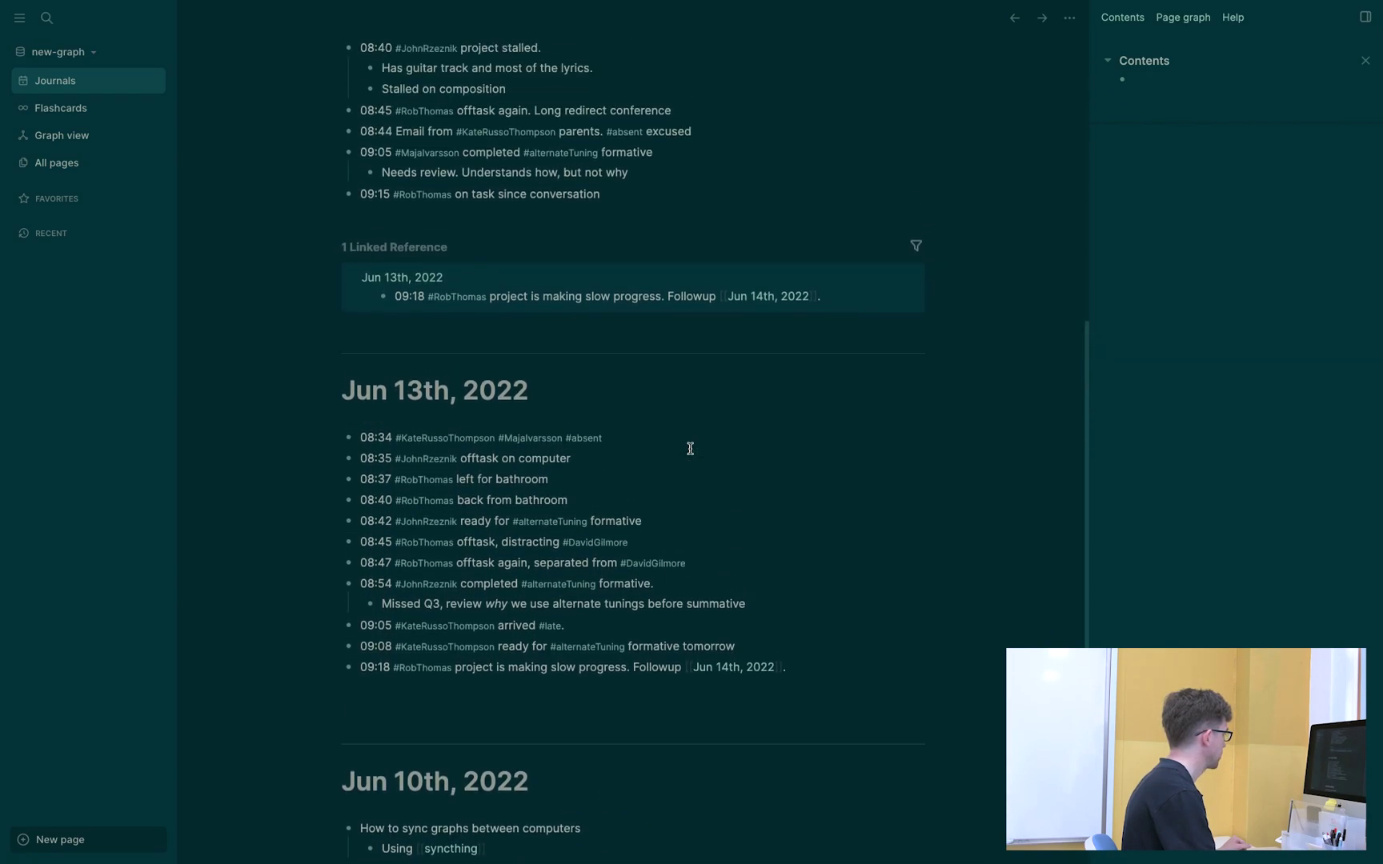
{"action": "scroll", "coordinate": [689, 450], "scroll_direction": "up", "scroll_amount": 3}
{"action": "scroll", "coordinate": [635, 665], "scroll_direction": "down", "scroll_amount": 3}
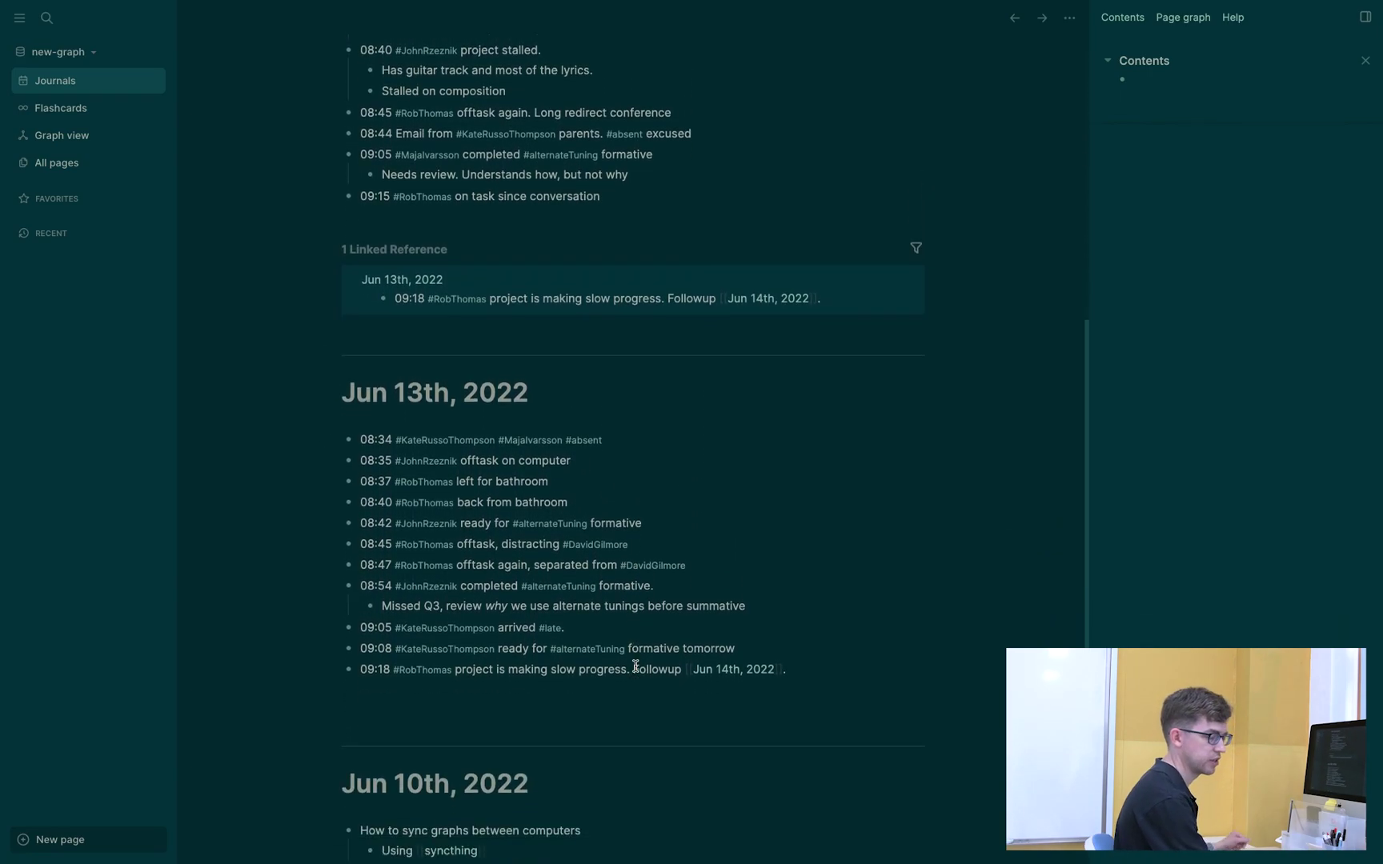
{"action": "scroll", "coordinate": [636, 666], "scroll_direction": "down", "scroll_amount": 2}
{"action": "scroll", "coordinate": [575, 614], "scroll_direction": "up", "scroll_amount": 3}
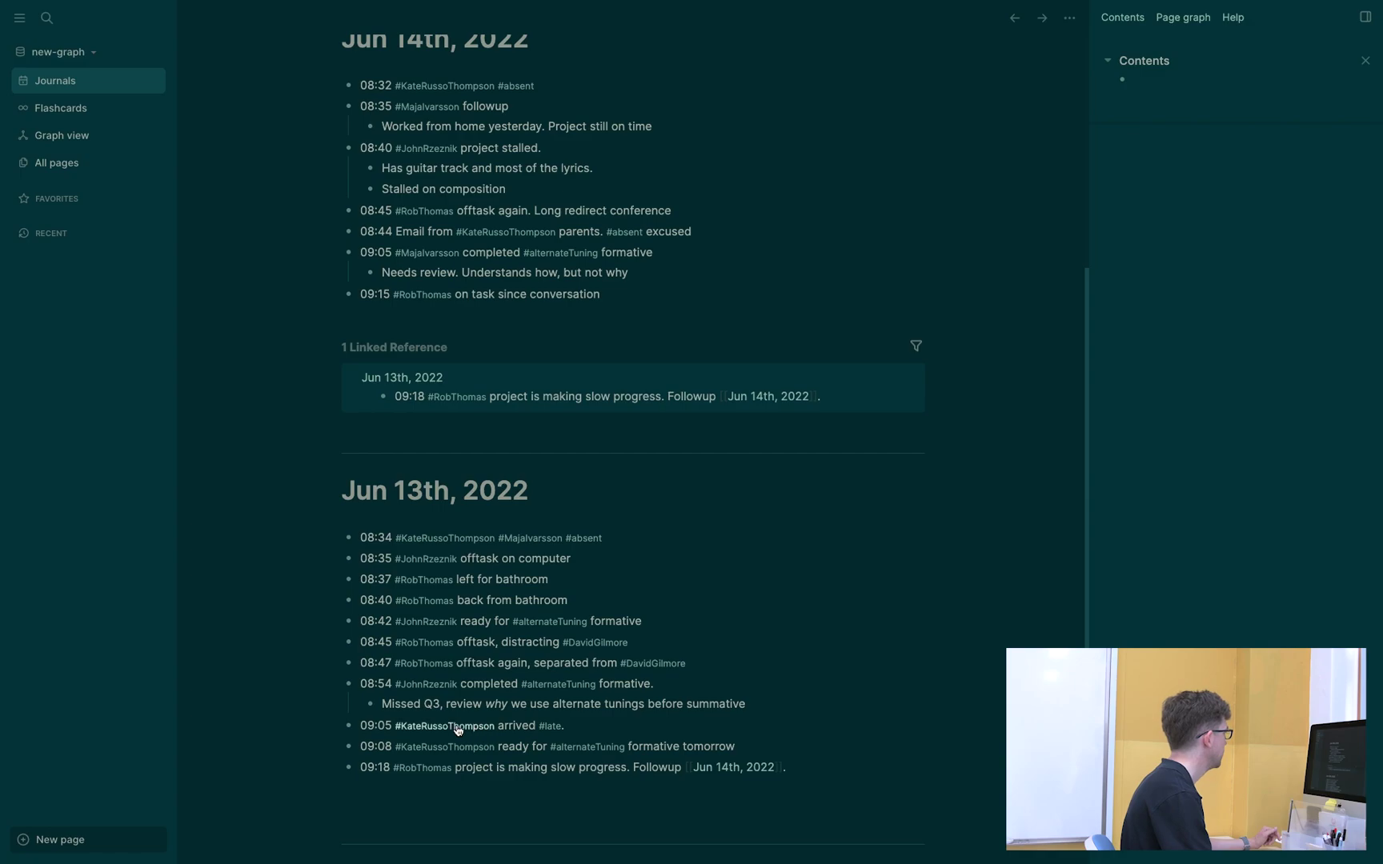
{"action": "scroll", "coordinate": [620, 717], "scroll_direction": "up", "scroll_amount": 1}
{"action": "scroll", "coordinate": [620, 717], "scroll_direction": "up", "scroll_amount": 3}
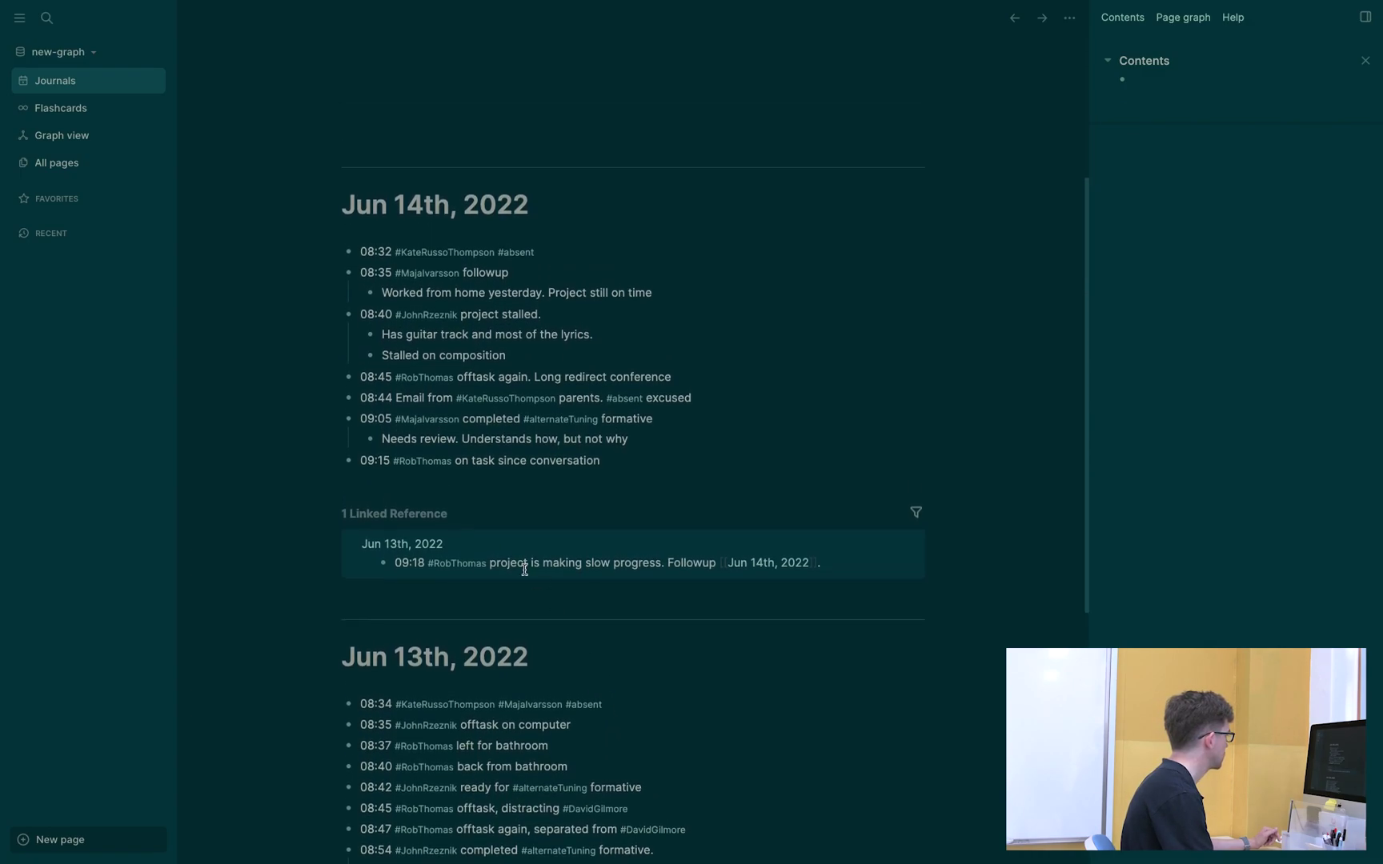
{"action": "scroll", "coordinate": [448, 465], "scroll_direction": "up", "scroll_amount": 2}
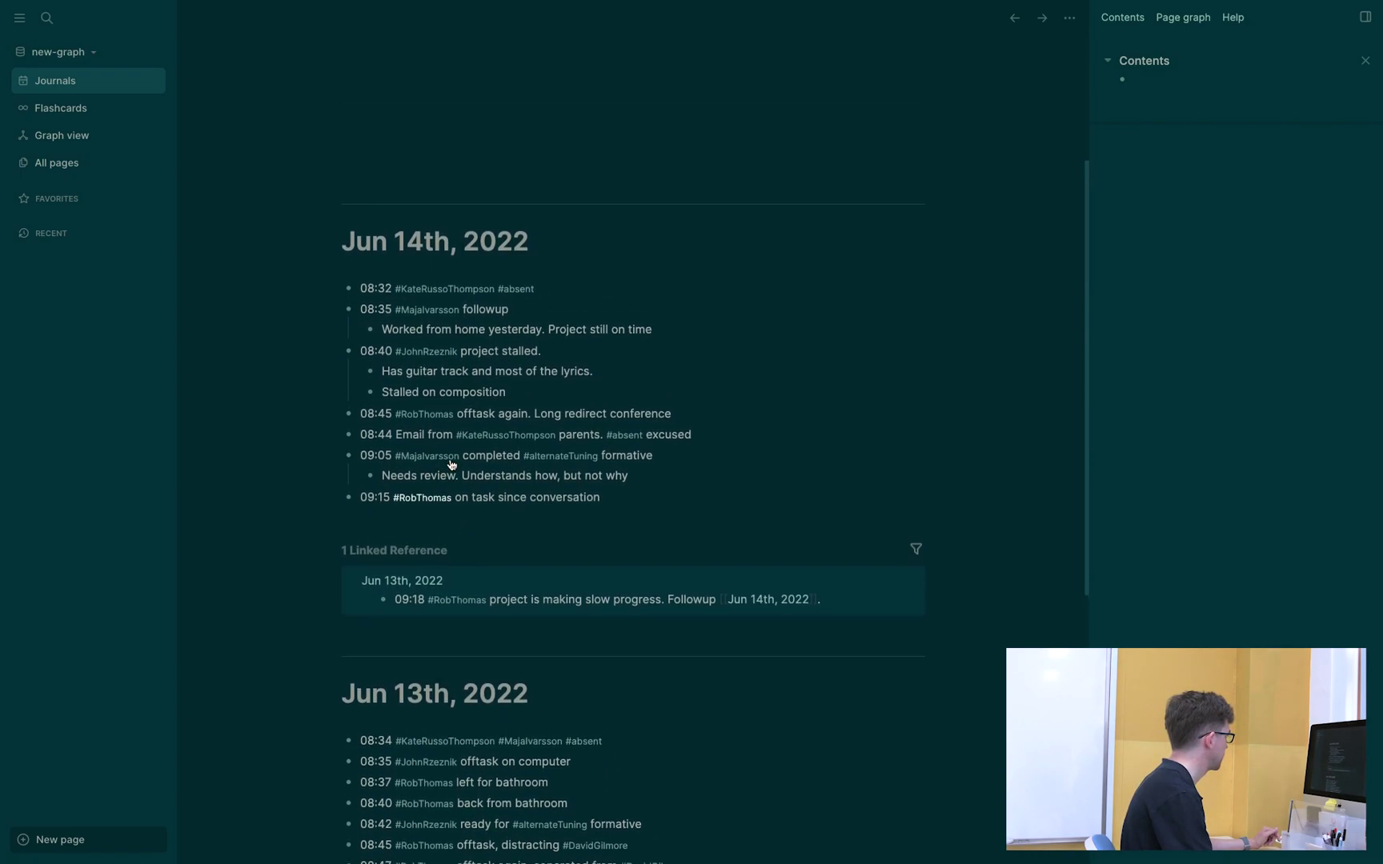
{"action": "scroll", "coordinate": [472, 608], "scroll_direction": "down", "scroll_amount": 2}
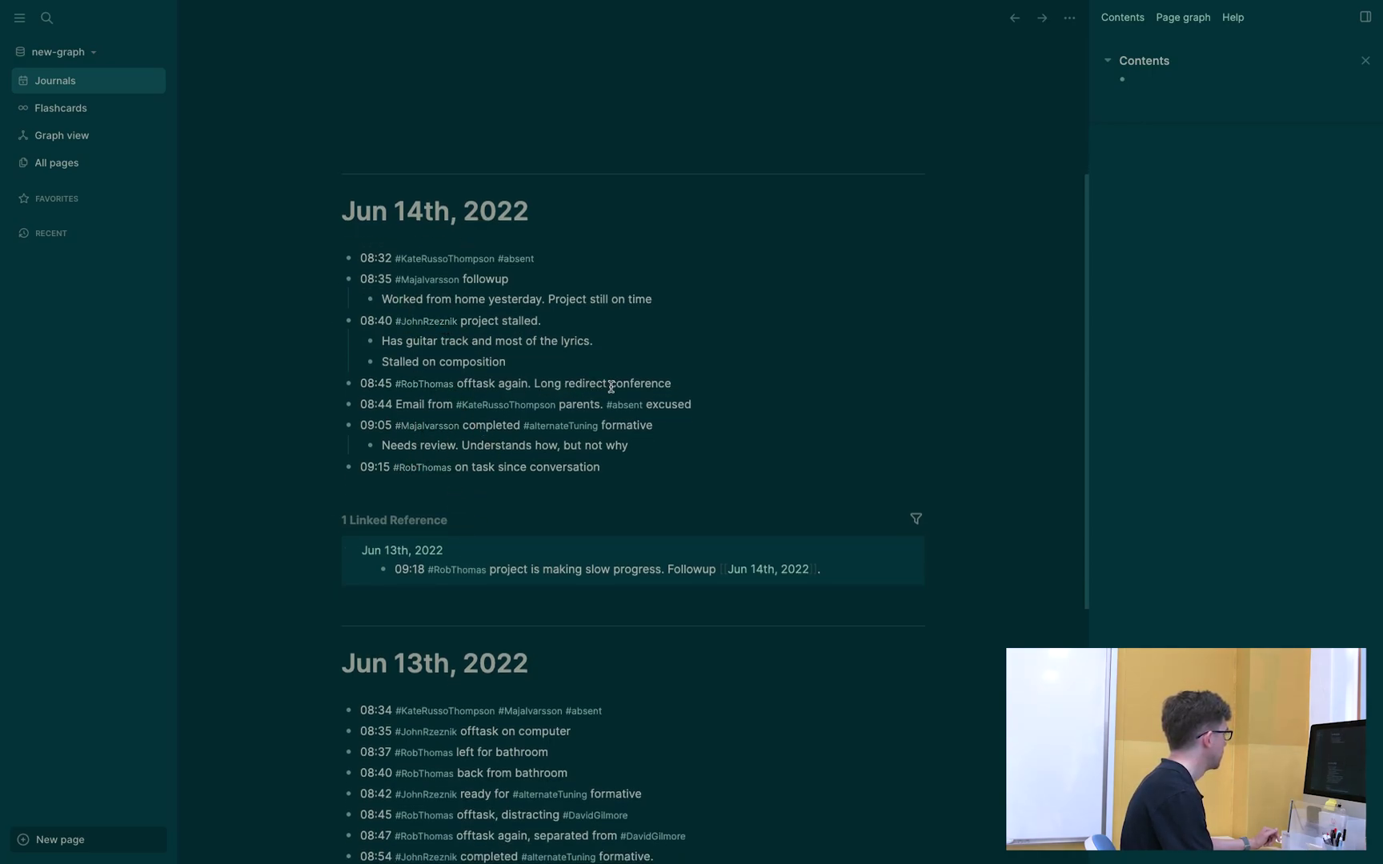
{"action": "scroll", "coordinate": [570, 389], "scroll_direction": "up", "scroll_amount": 3}
{"action": "scroll", "coordinate": [552, 392], "scroll_direction": "up", "scroll_amount": 4}
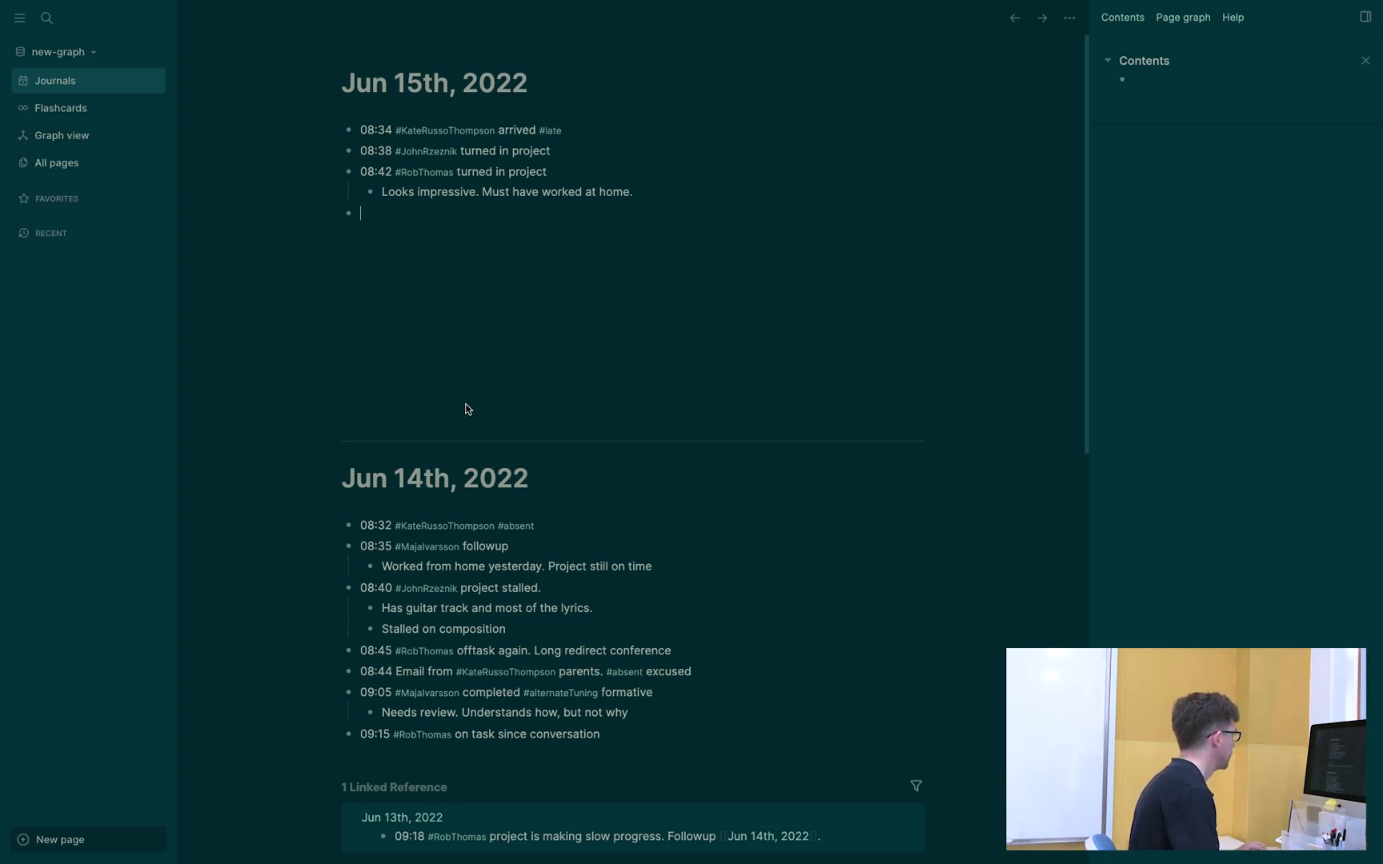
{"action": "scroll", "coordinate": [466, 404], "scroll_direction": "down", "scroll_amount": 7}
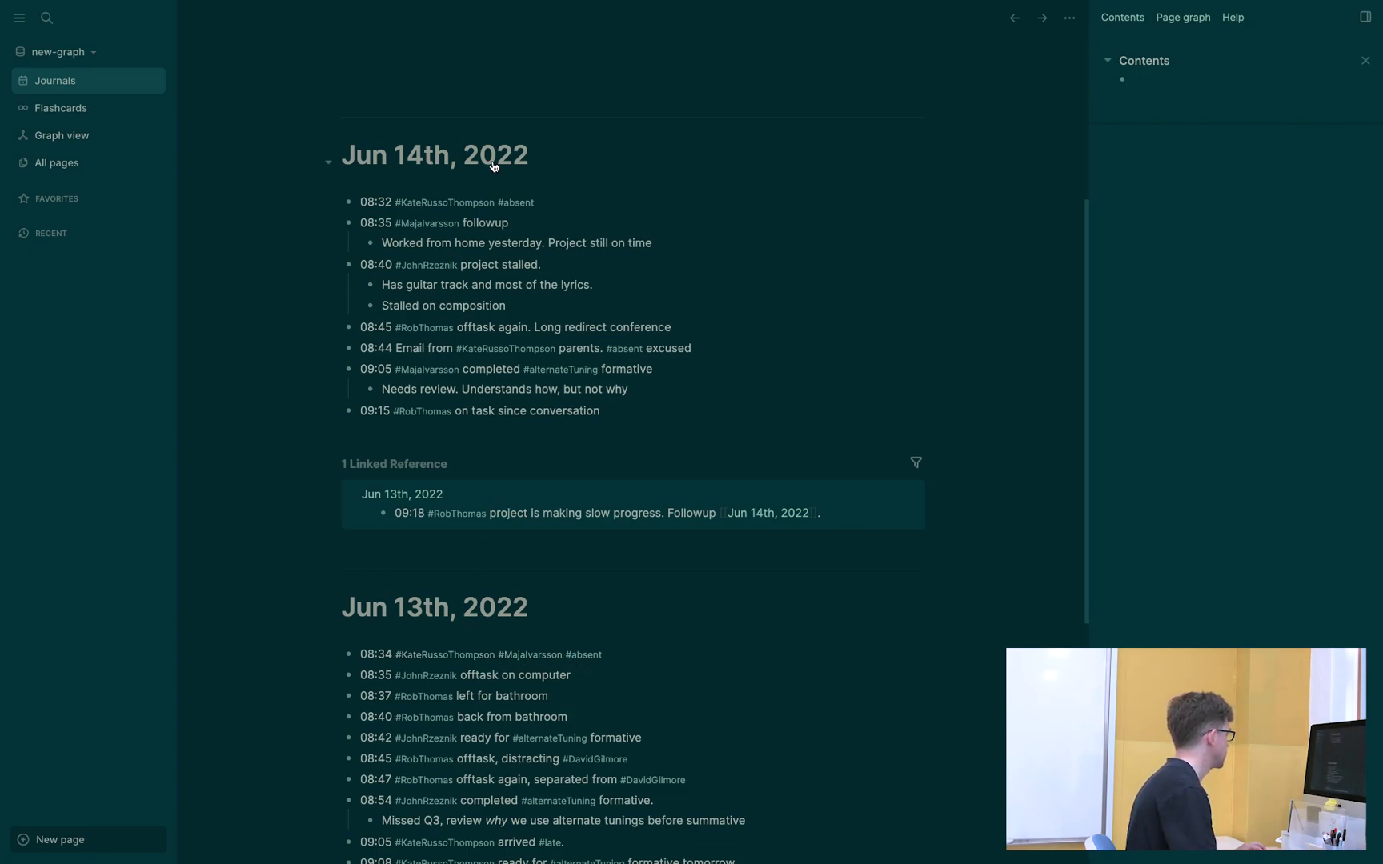
{"action": "scroll", "coordinate": [484, 290], "scroll_direction": "up", "scroll_amount": 7}
Step: Start a Jun 15th note with the current time and the student's hashtag
{"action": "left_click", "coordinate": [415, 206]}
{"action": "type", "text": "/"}
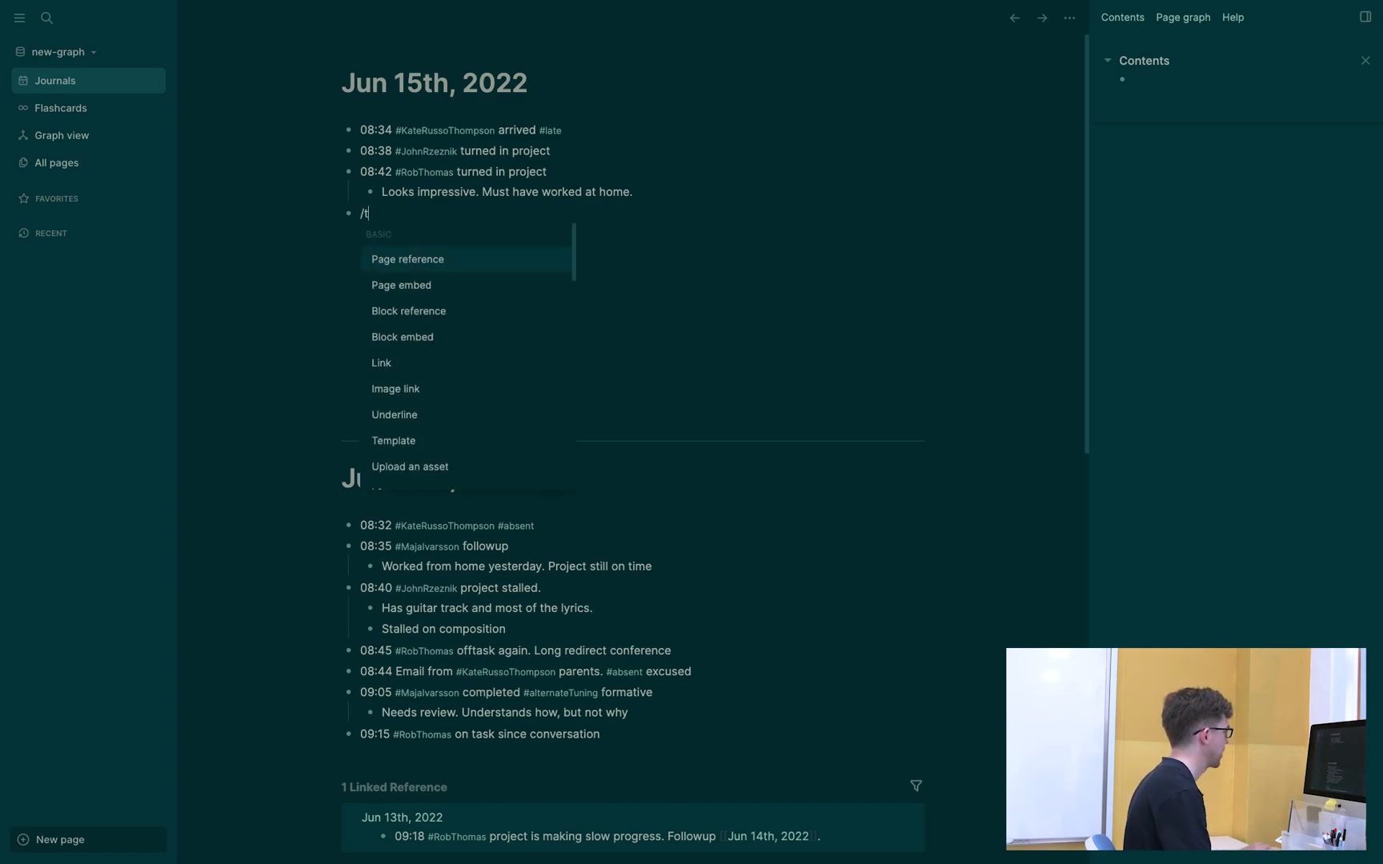
{"action": "type", "text": "time"}
{"action": "key", "text": "Return"}
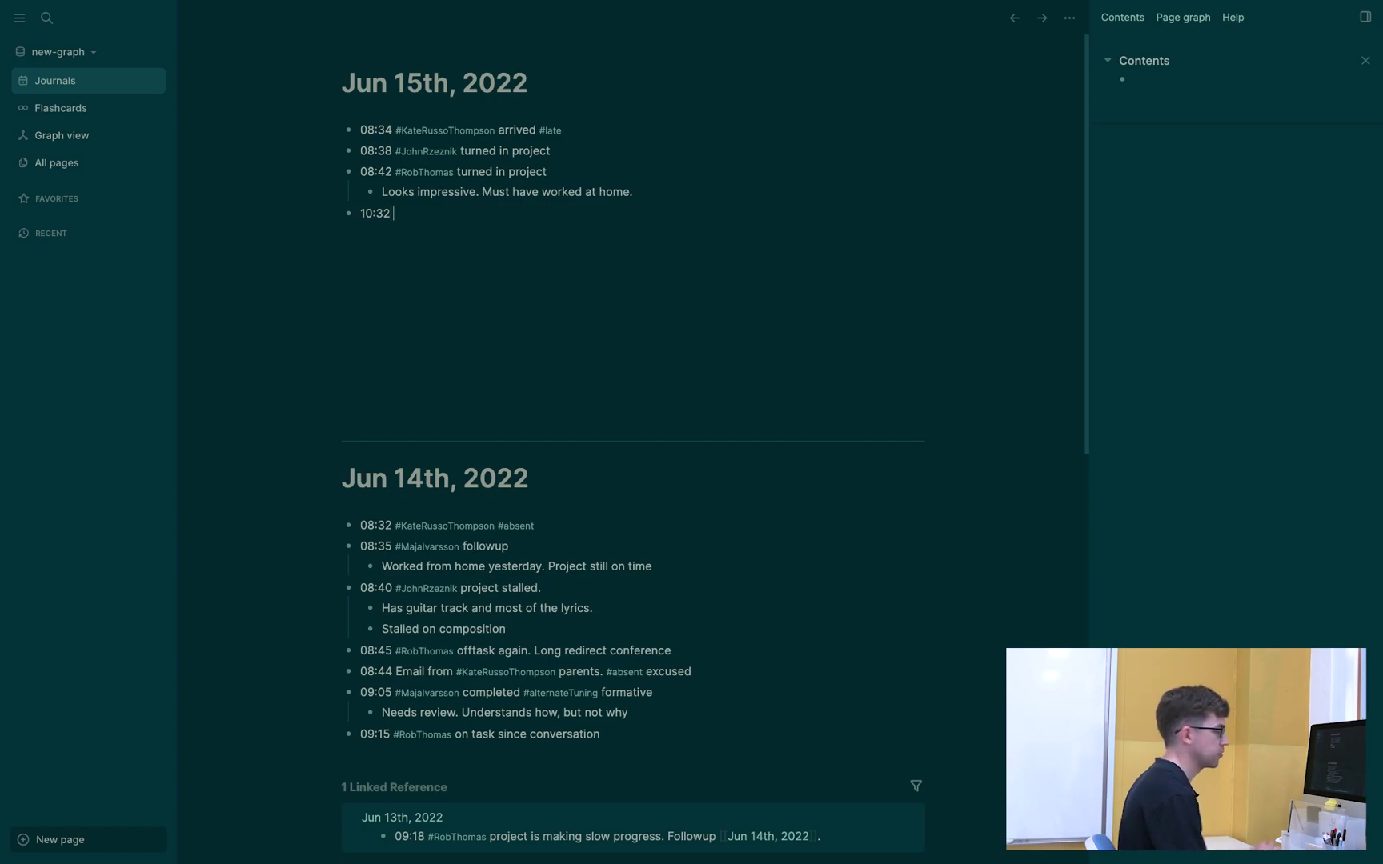
{"action": "type", "text": "#kat"}
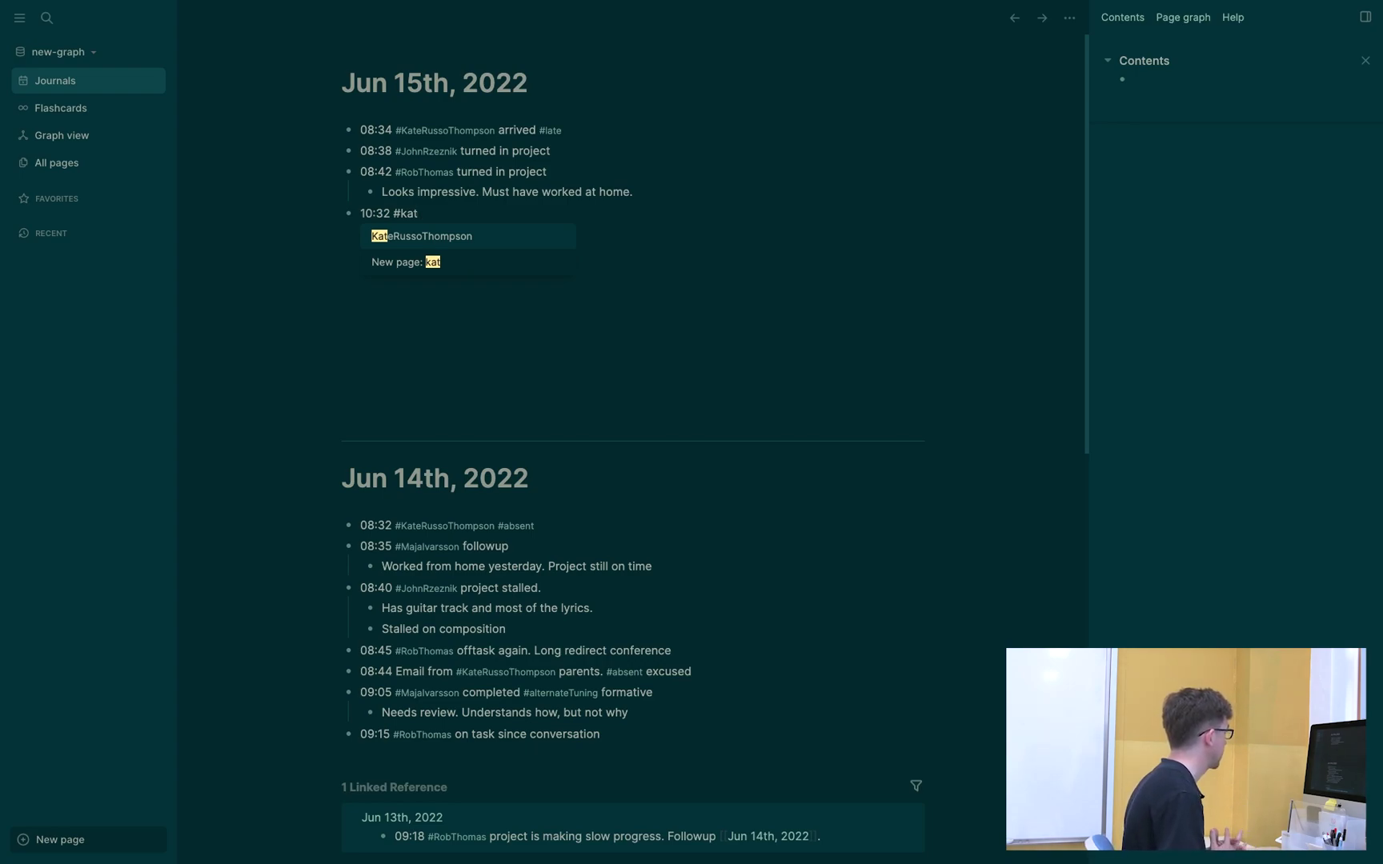
{"action": "key", "text": "Return"}
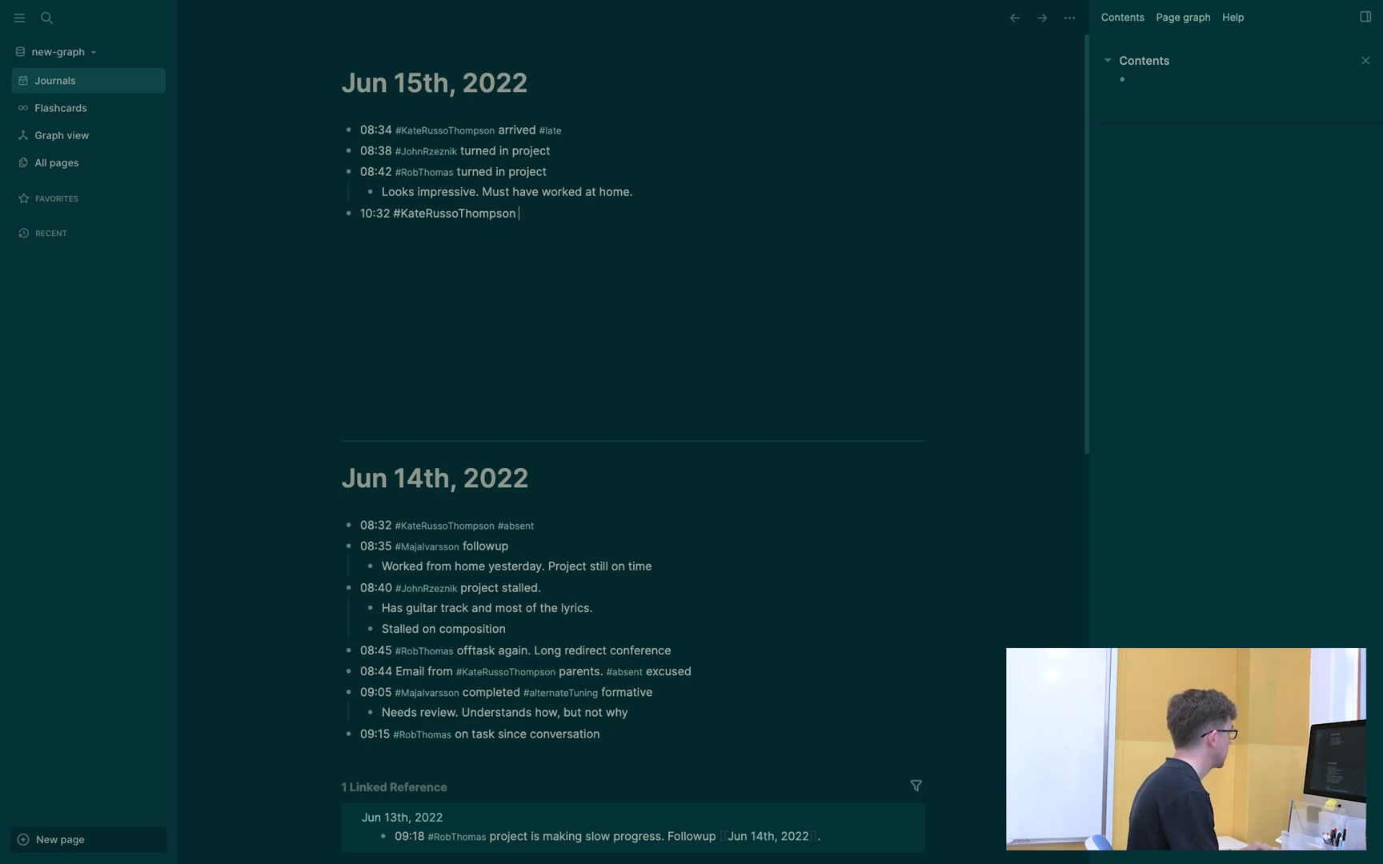
Step: Add 'requested extension until' with a linked [[Jun 16th, 2022]], then start a new bullet
{"action": "type", "text": "requested exten"}
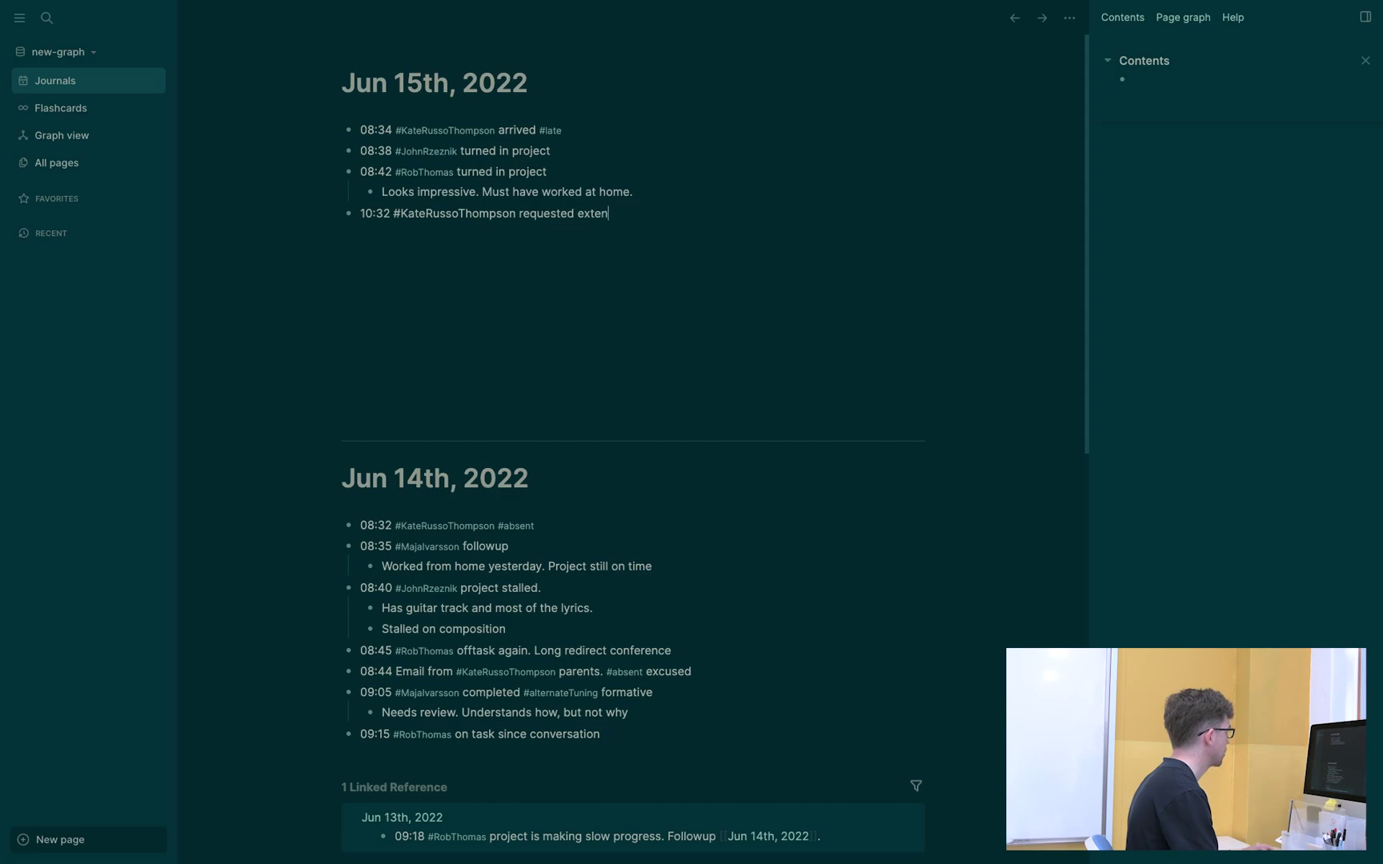
{"action": "type", "text": "sion until /"}
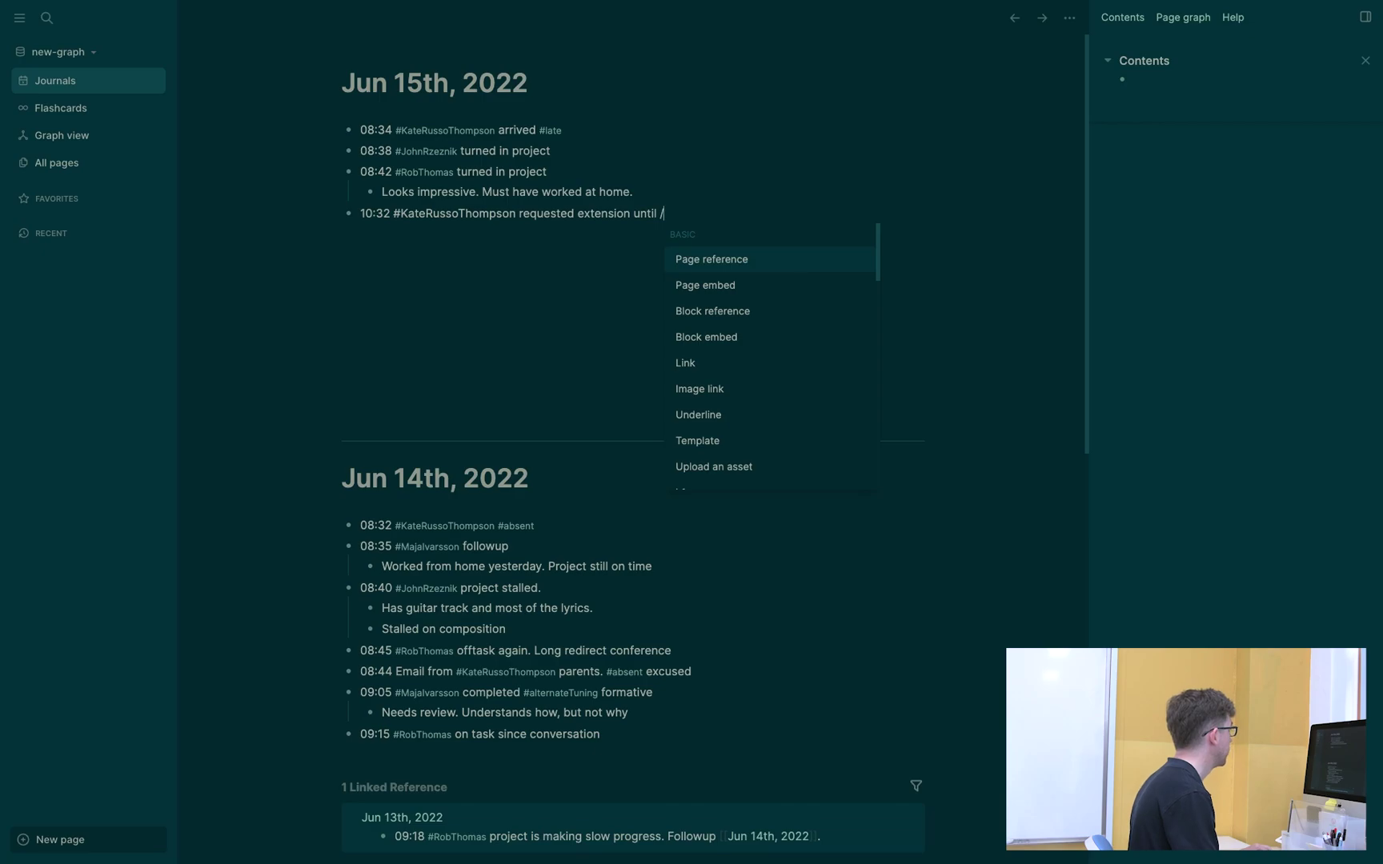
{"action": "type", "text": "tom"}
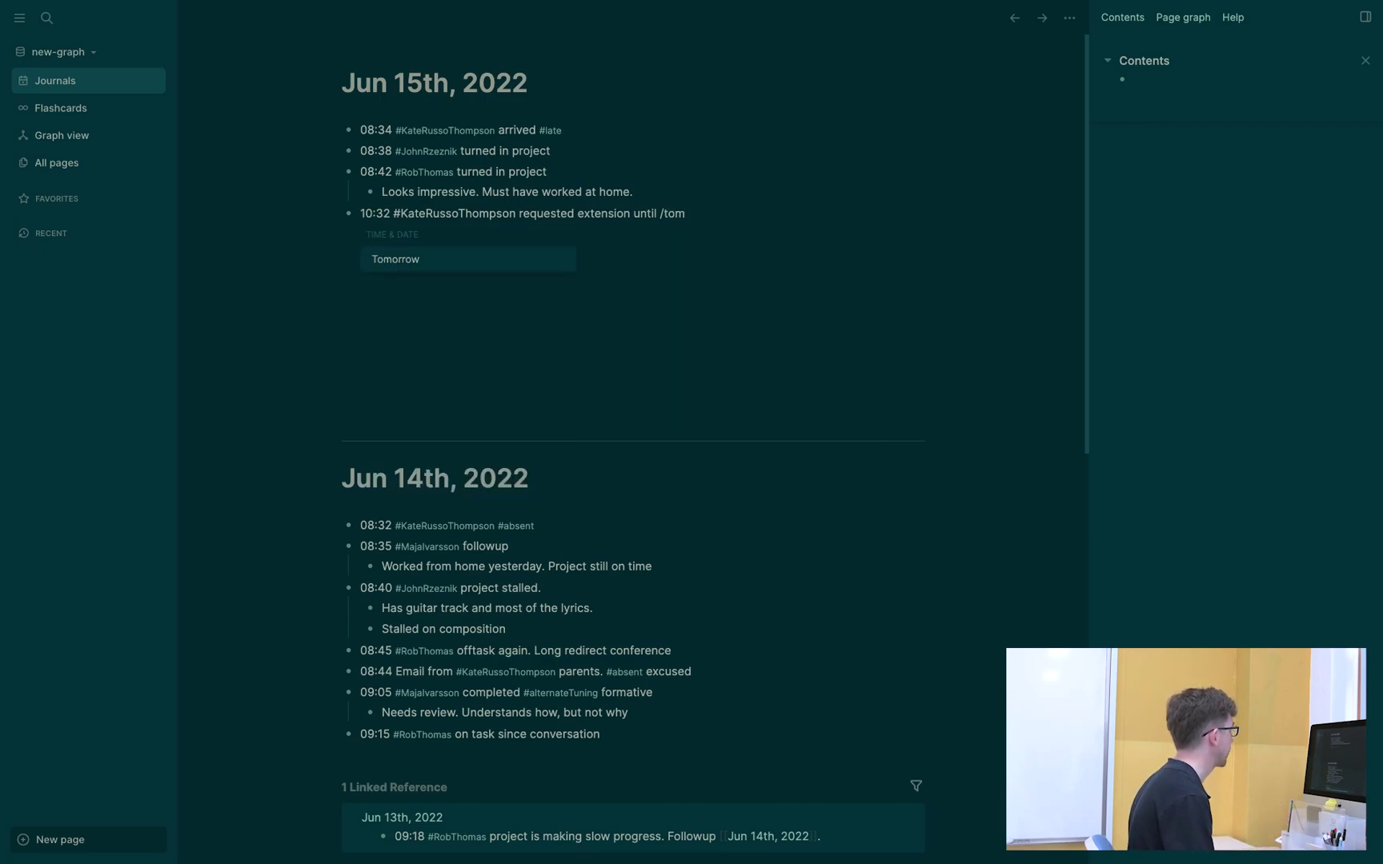
{"action": "key", "text": "Return"}
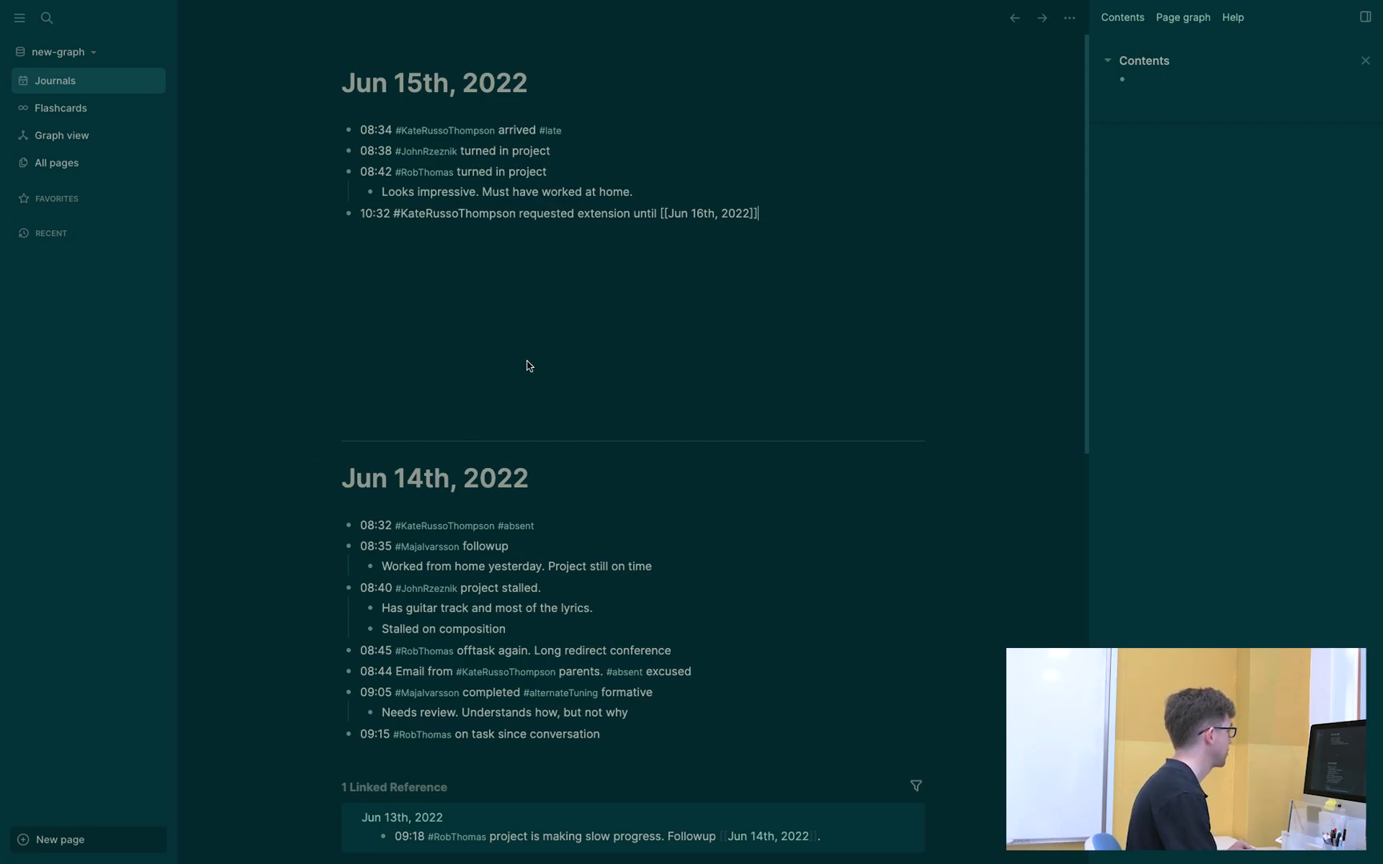
{"action": "key", "text": "Return"}
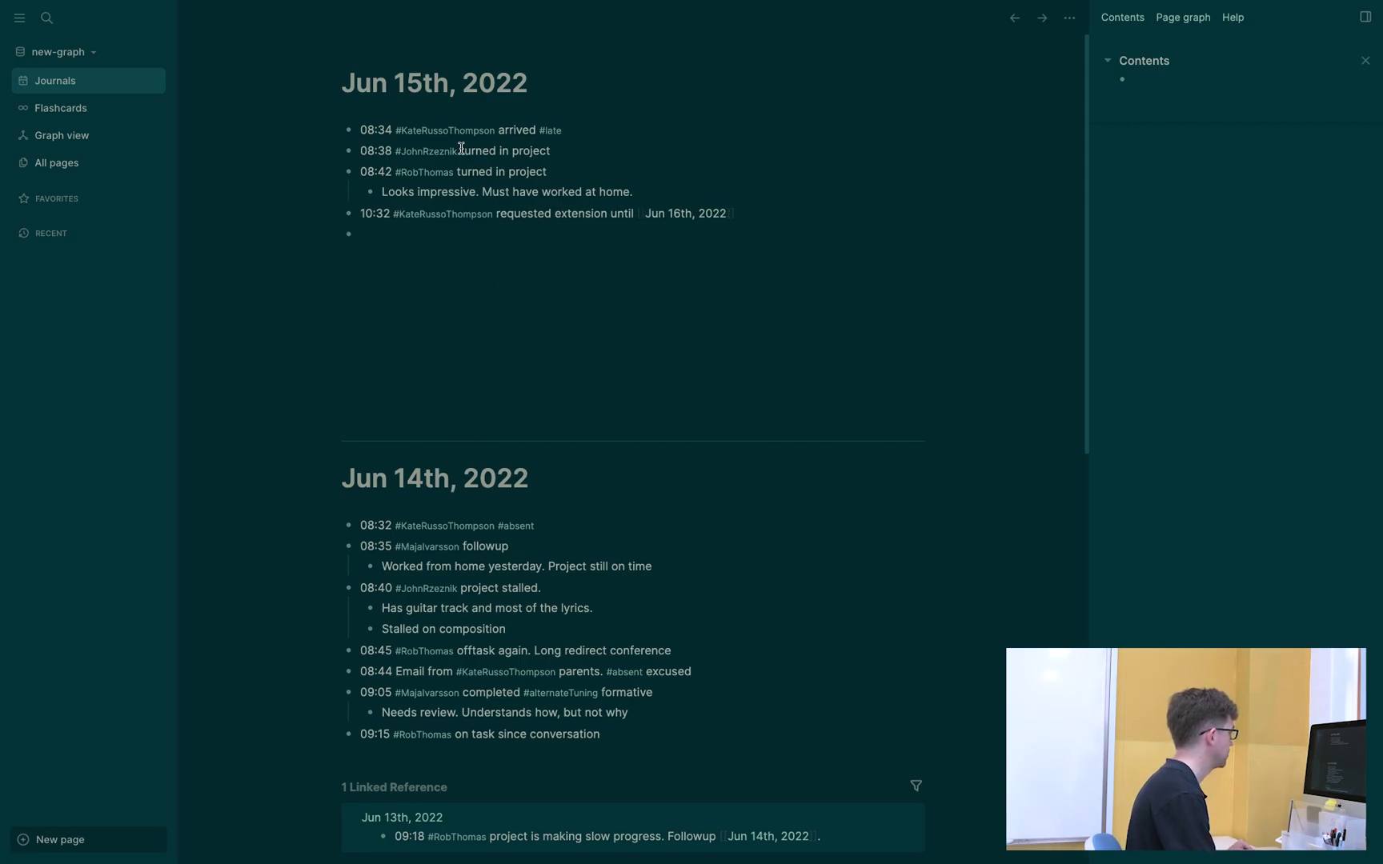
{"action": "left_click", "coordinate": [699, 214]}
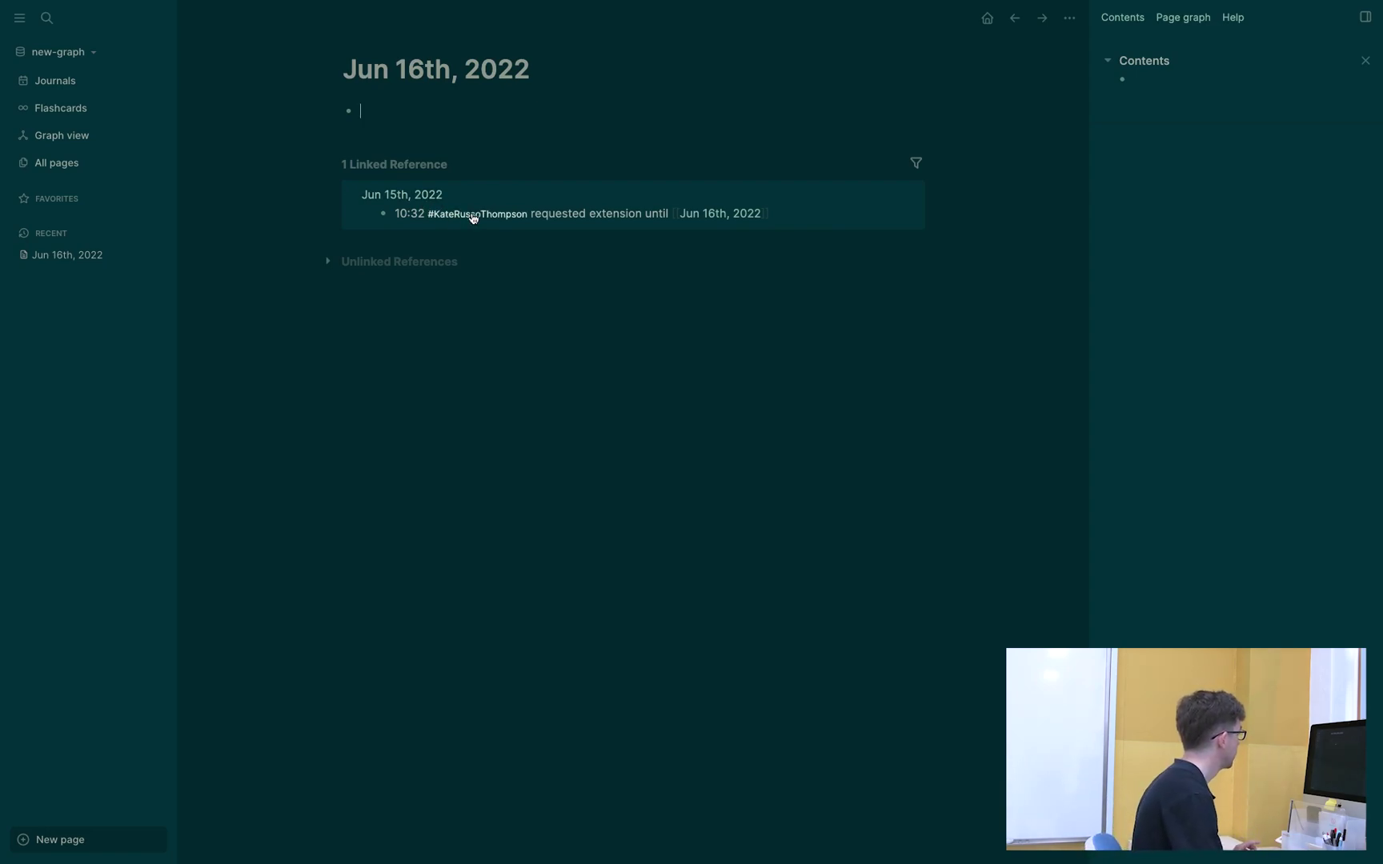
{"action": "left_click", "coordinate": [473, 215]}
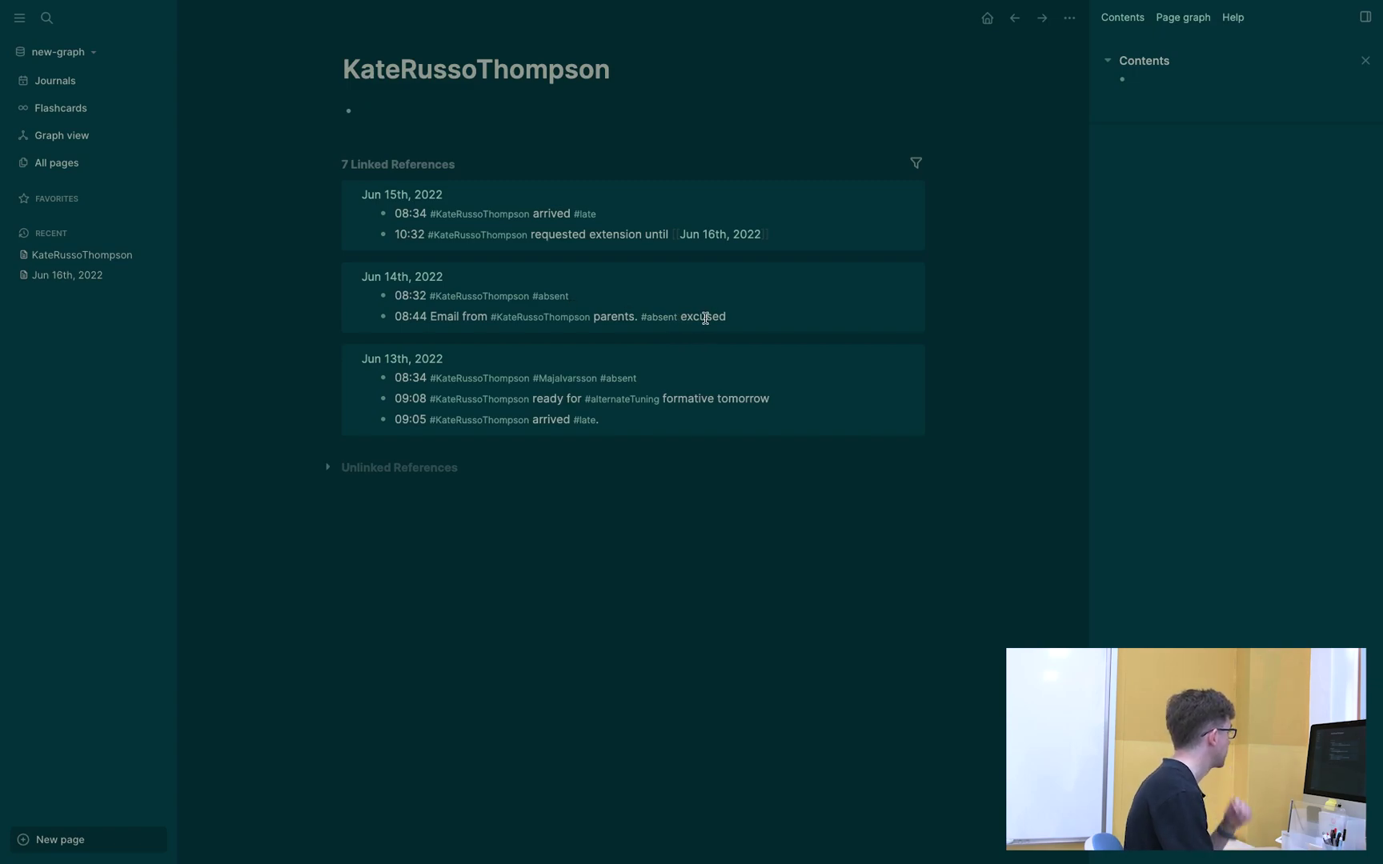
{"action": "left_click", "coordinate": [552, 297]}
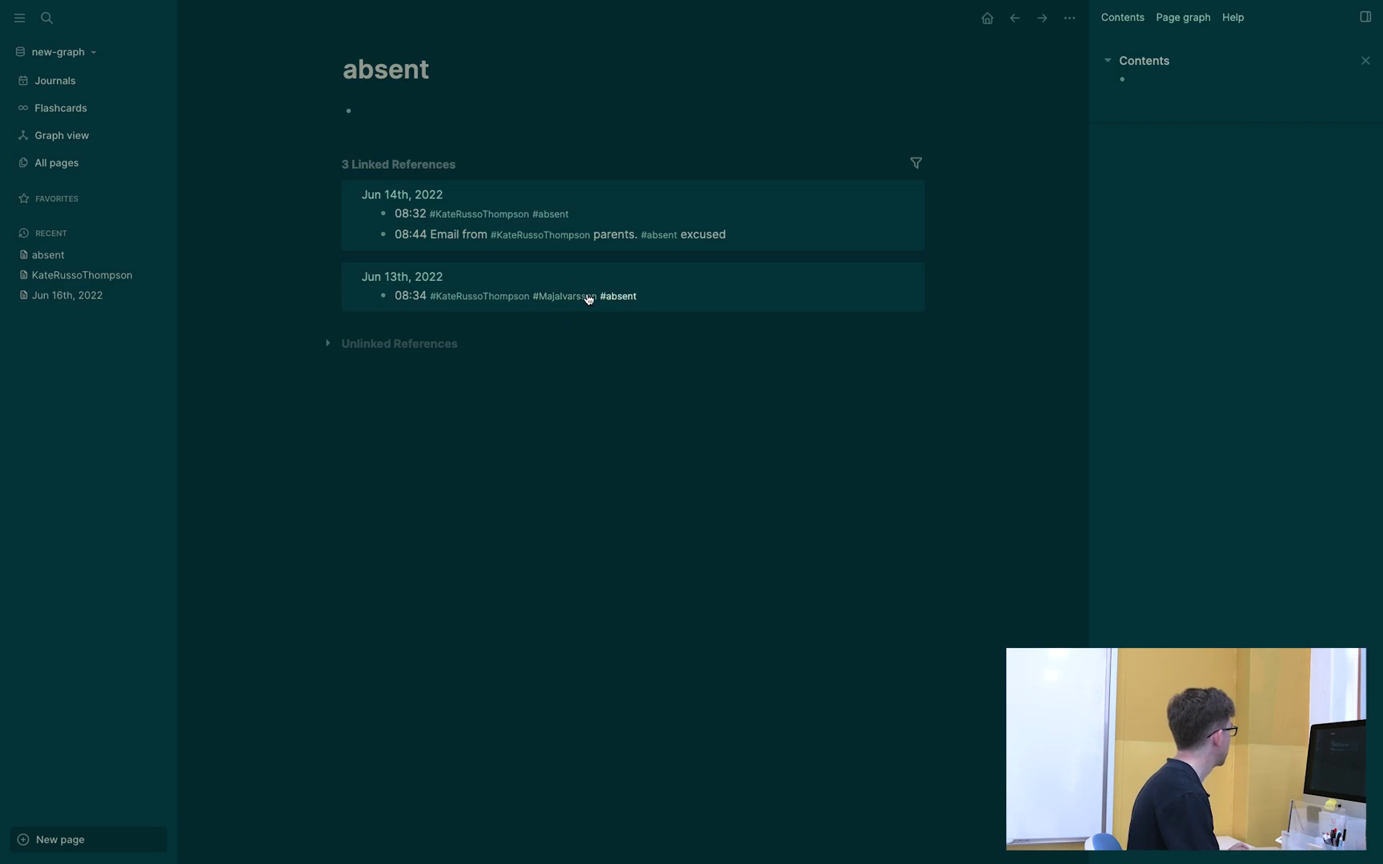
Step: Open the student's tag page and turn offtask in the 08:47 note into #offtask
{"action": "left_click", "coordinate": [58, 85]}
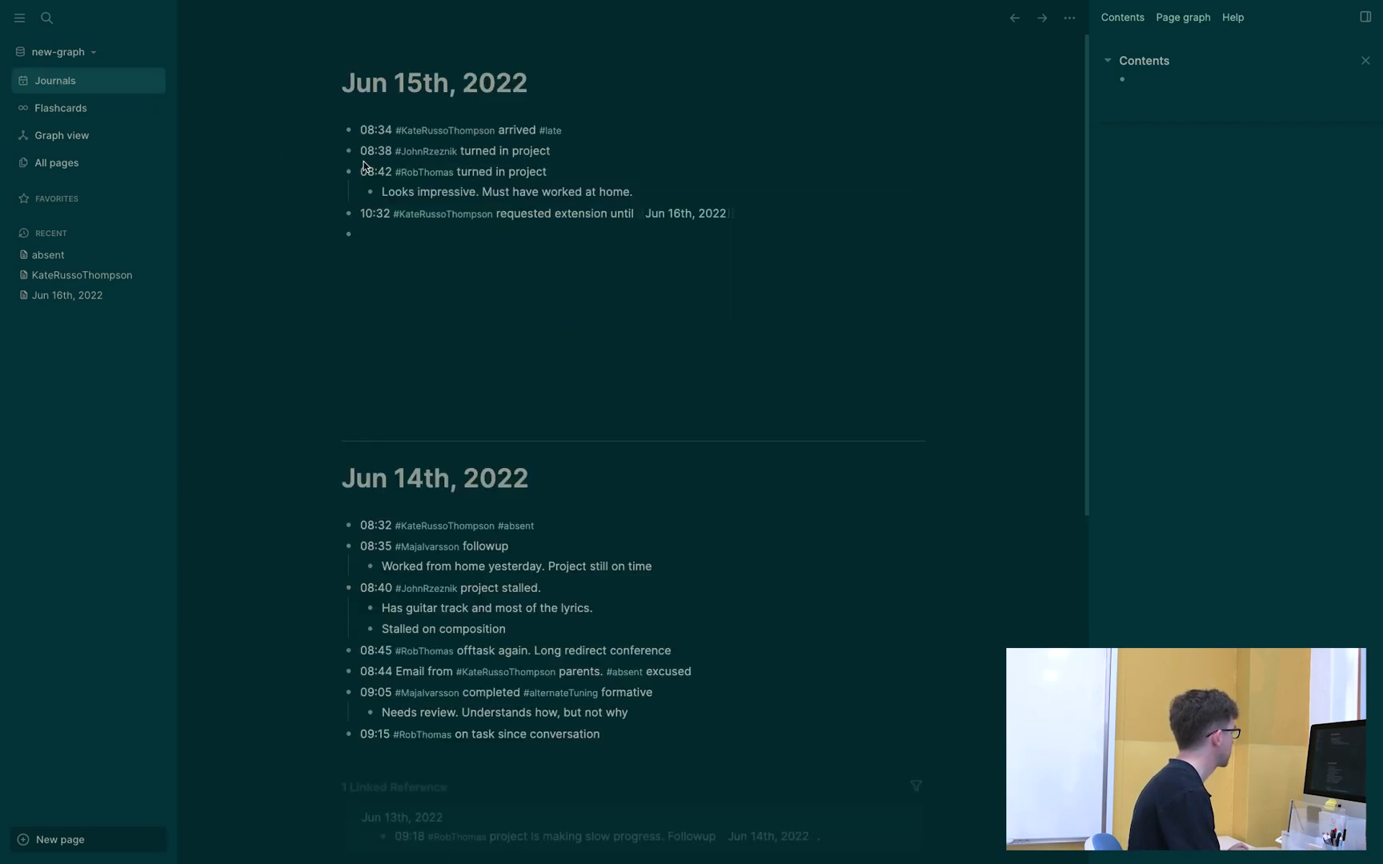
{"action": "left_click", "coordinate": [426, 174]}
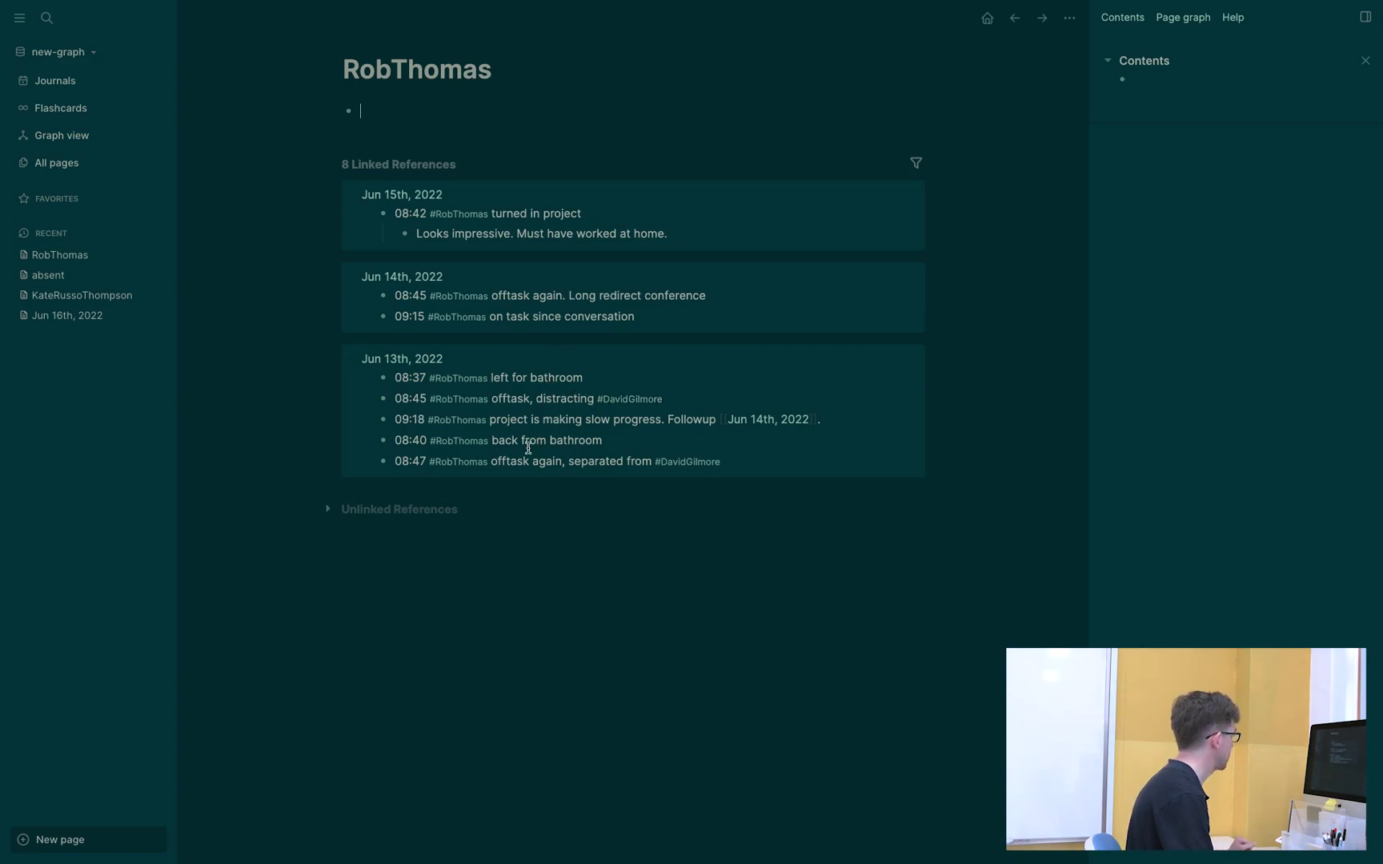
{"action": "left_click", "coordinate": [498, 461]}
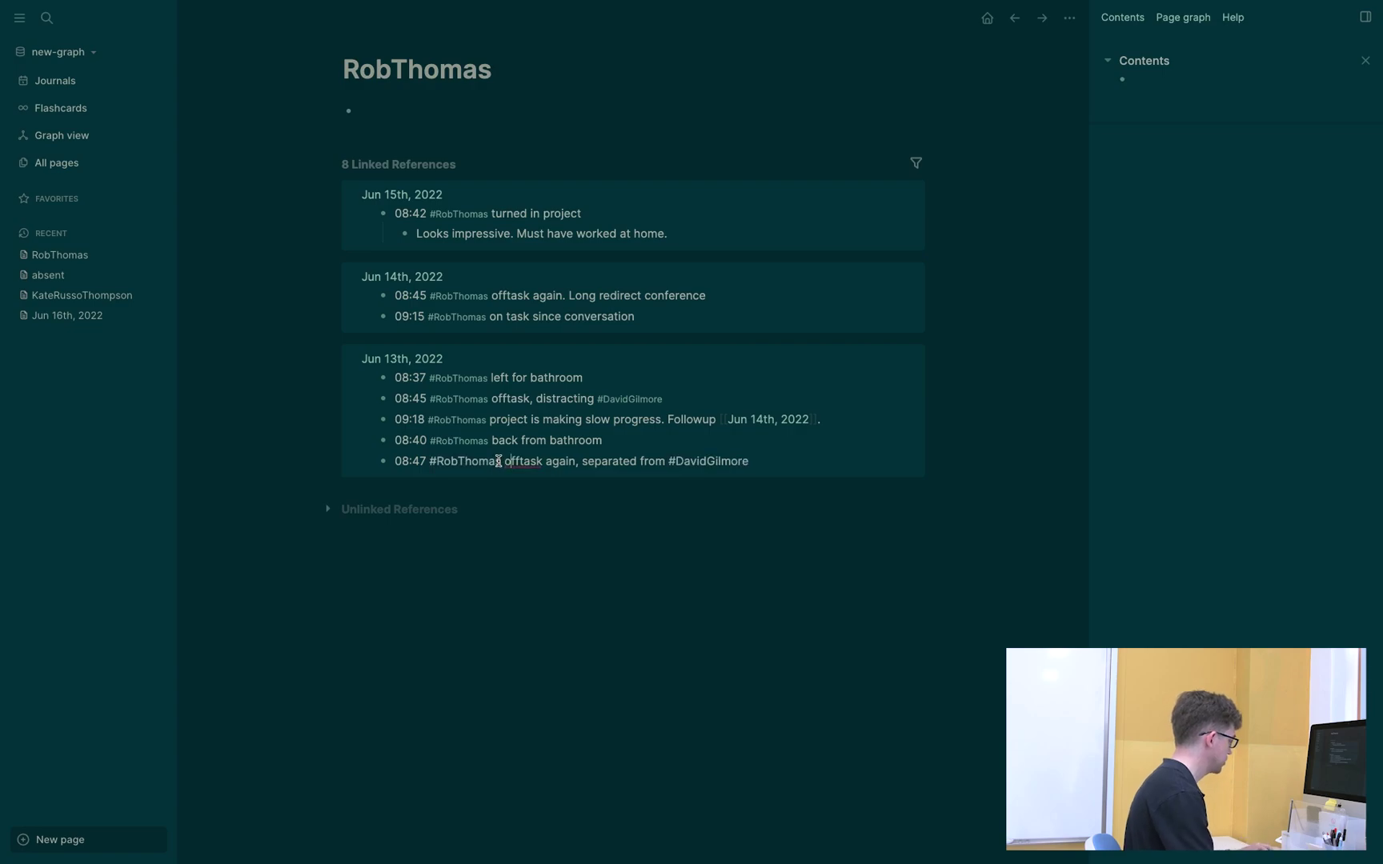
{"action": "key", "text": "Delete"}
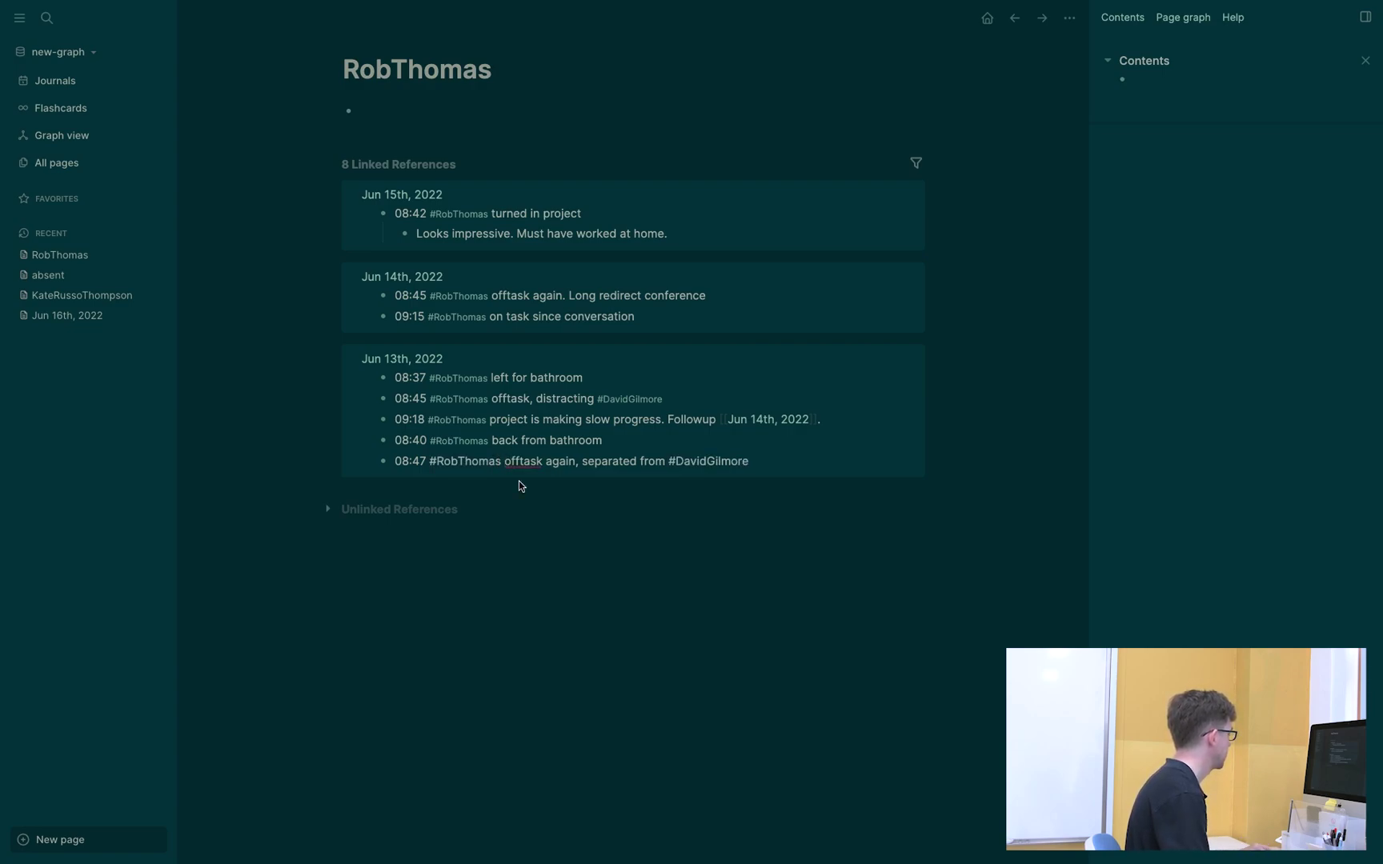
{"action": "type", "text": "#"}
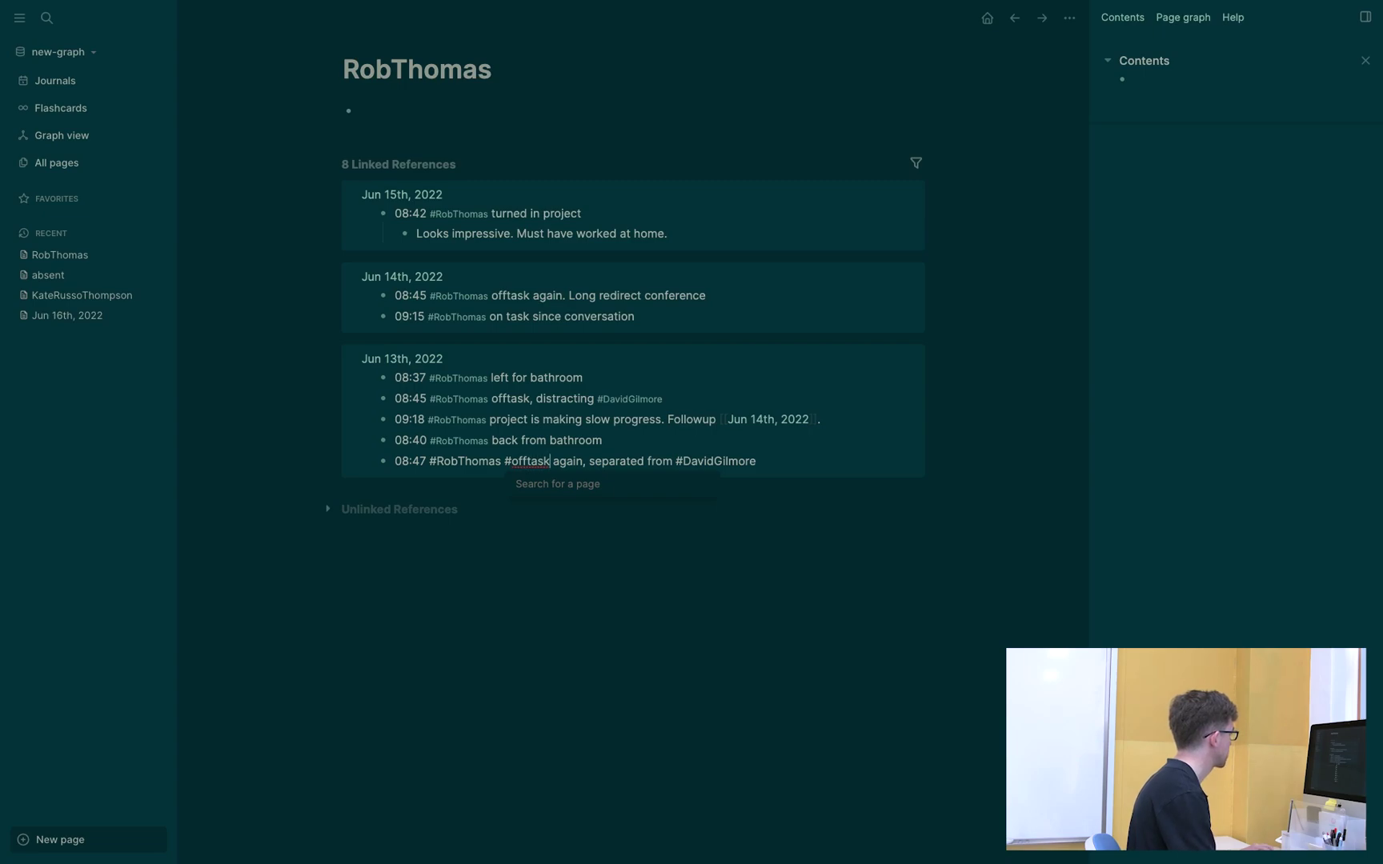
{"action": "key", "text": "BackSpace"}
{"action": "key", "text": "BackSpace"}
{"action": "key", "text": "BackSpace"}
{"action": "key", "text": "BackSpace"}
{"action": "key", "text": "BackSpace"}
{"action": "key", "text": "BackSpace"}
{"action": "key", "text": "BackSpace"}
{"action": "type", "text": "offtask"}
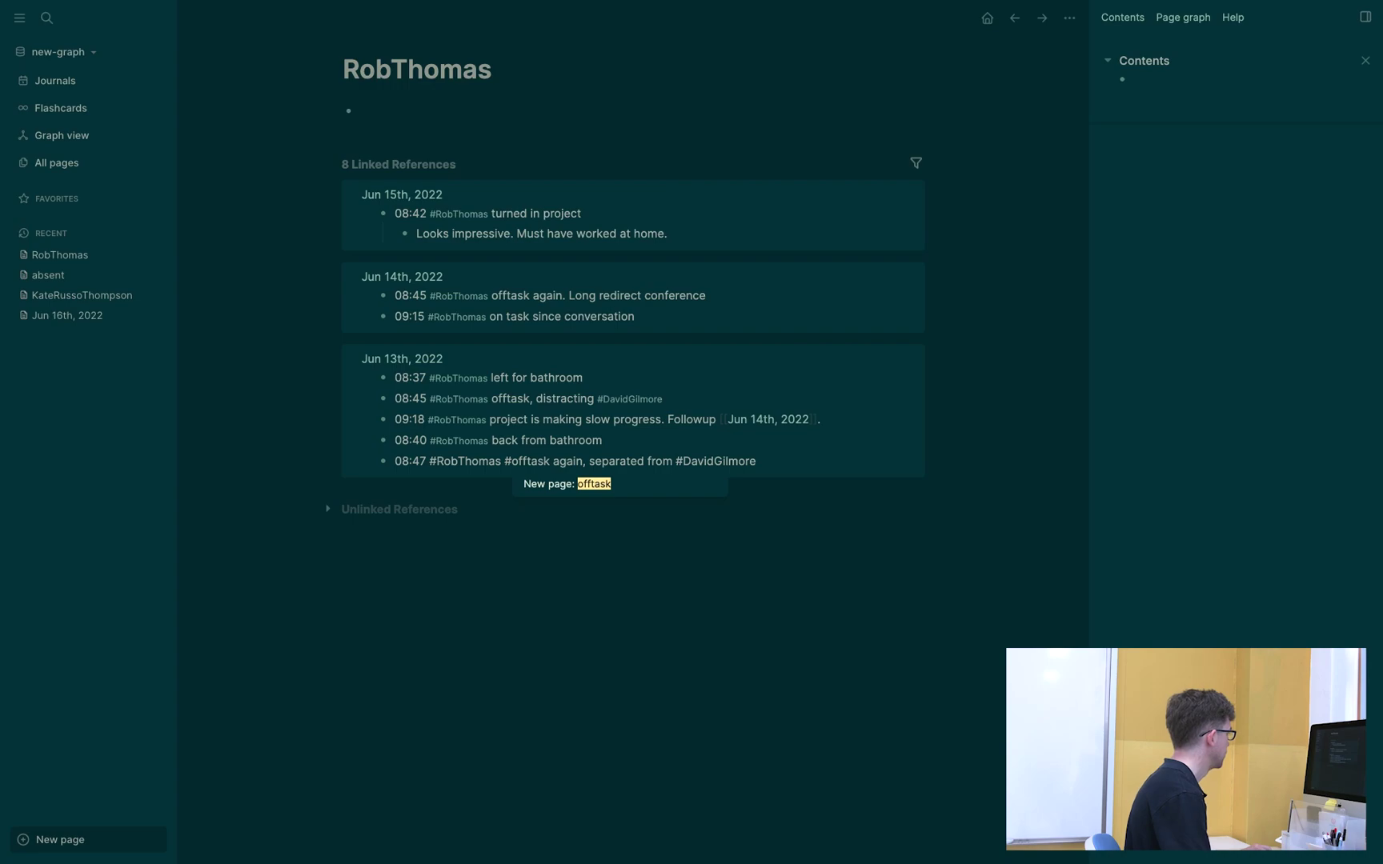
{"action": "key", "text": "Escape"}
Step: Replace plain offtask in the 08:45 note with the existing #offtask tag
{"action": "key", "text": "Up"}
{"action": "key", "text": "Up"}
{"action": "key", "text": "Down"}
{"action": "key", "text": "Up"}
{"action": "key", "text": "Up"}
{"action": "key", "text": "BackSpace"}
{"action": "key", "text": "BackSpace"}
{"action": "key", "text": "BackSpace"}
{"action": "key", "text": "BackSpace"}
{"action": "key", "text": "BackSpace"}
{"action": "key", "text": "BackSpace"}
{"action": "key", "text": "BackSpace"}
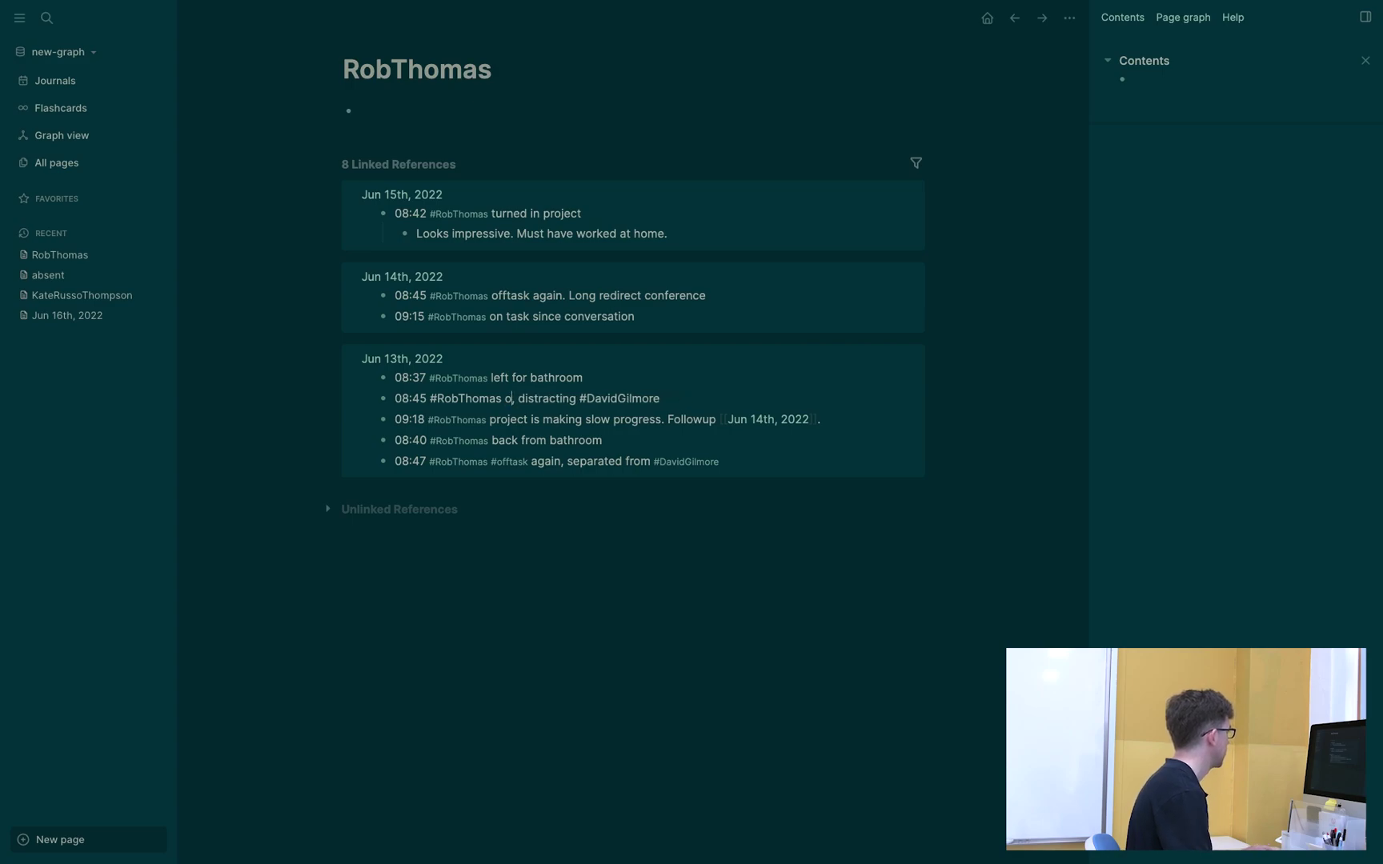
{"action": "type", "text": "#off"}
{"action": "key", "text": "Return"}
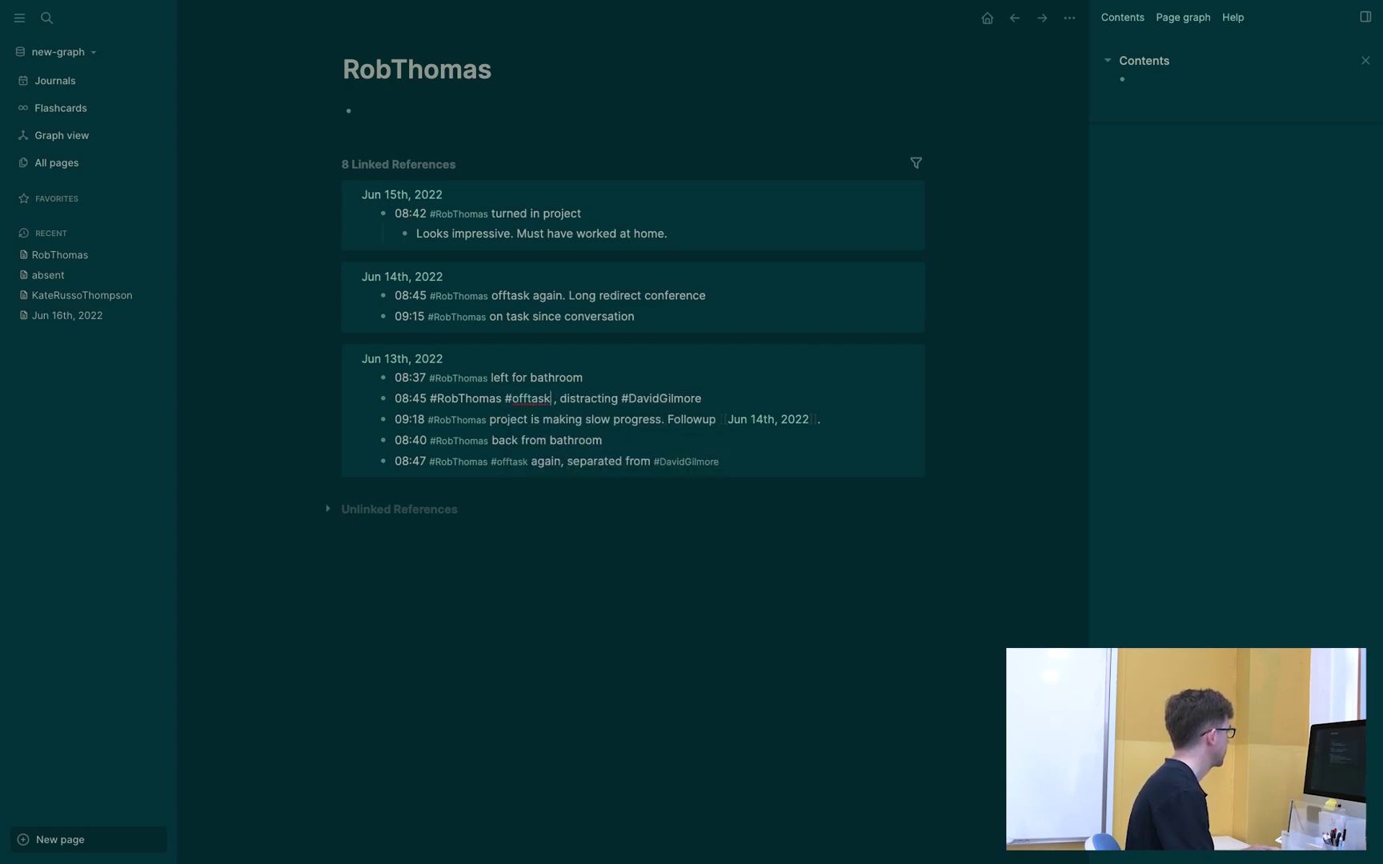
Step: Fix the word offtask in the Jun 14th 08:45 note and tag it #offtask
{"action": "left_click", "coordinate": [526, 297]}
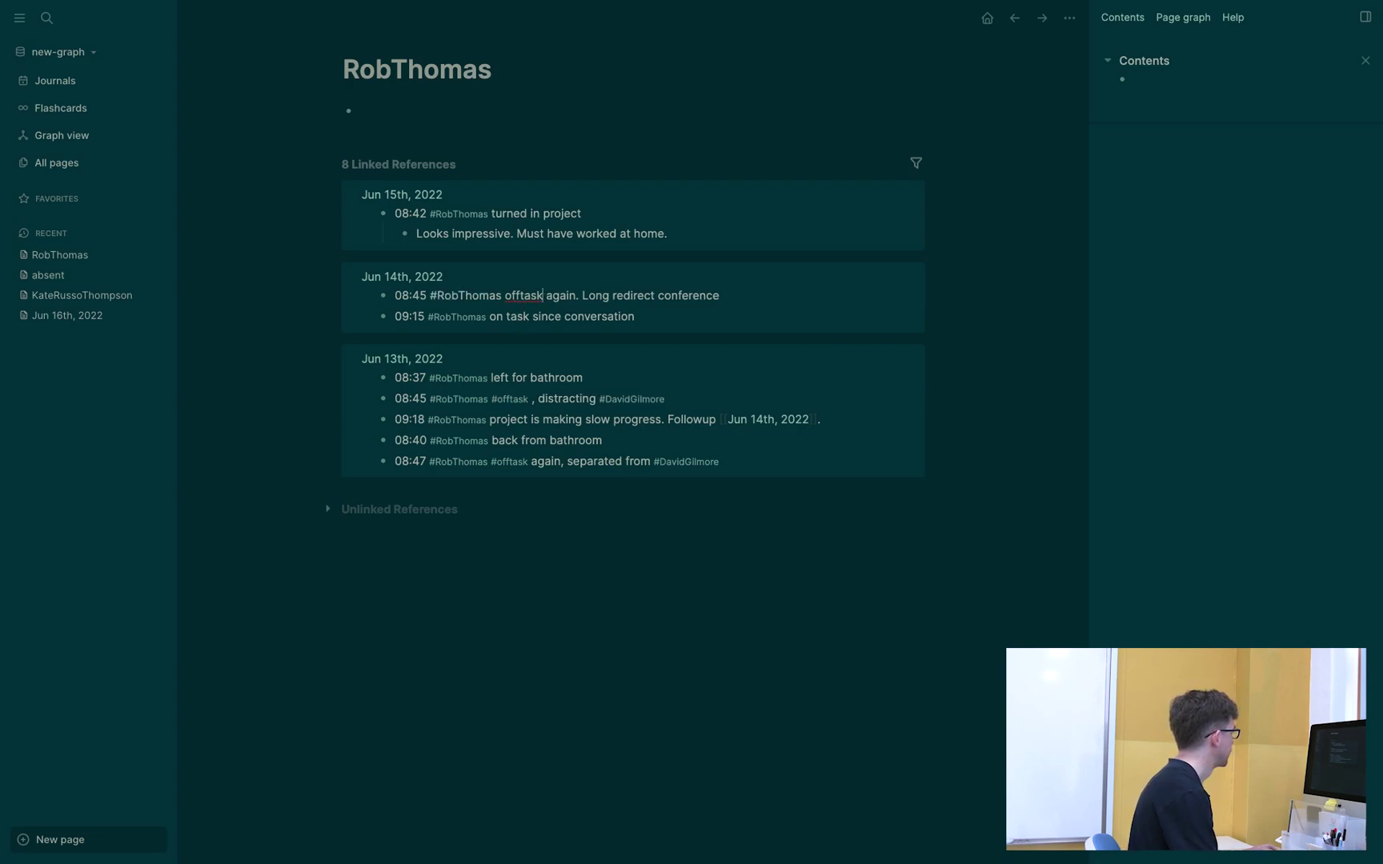
{"action": "key", "text": "BackSpace"}
{"action": "key", "text": "BackSpace"}
{"action": "key", "text": "BackSpace"}
{"action": "key", "text": "BackSpace"}
{"action": "key", "text": "BackSpace"}
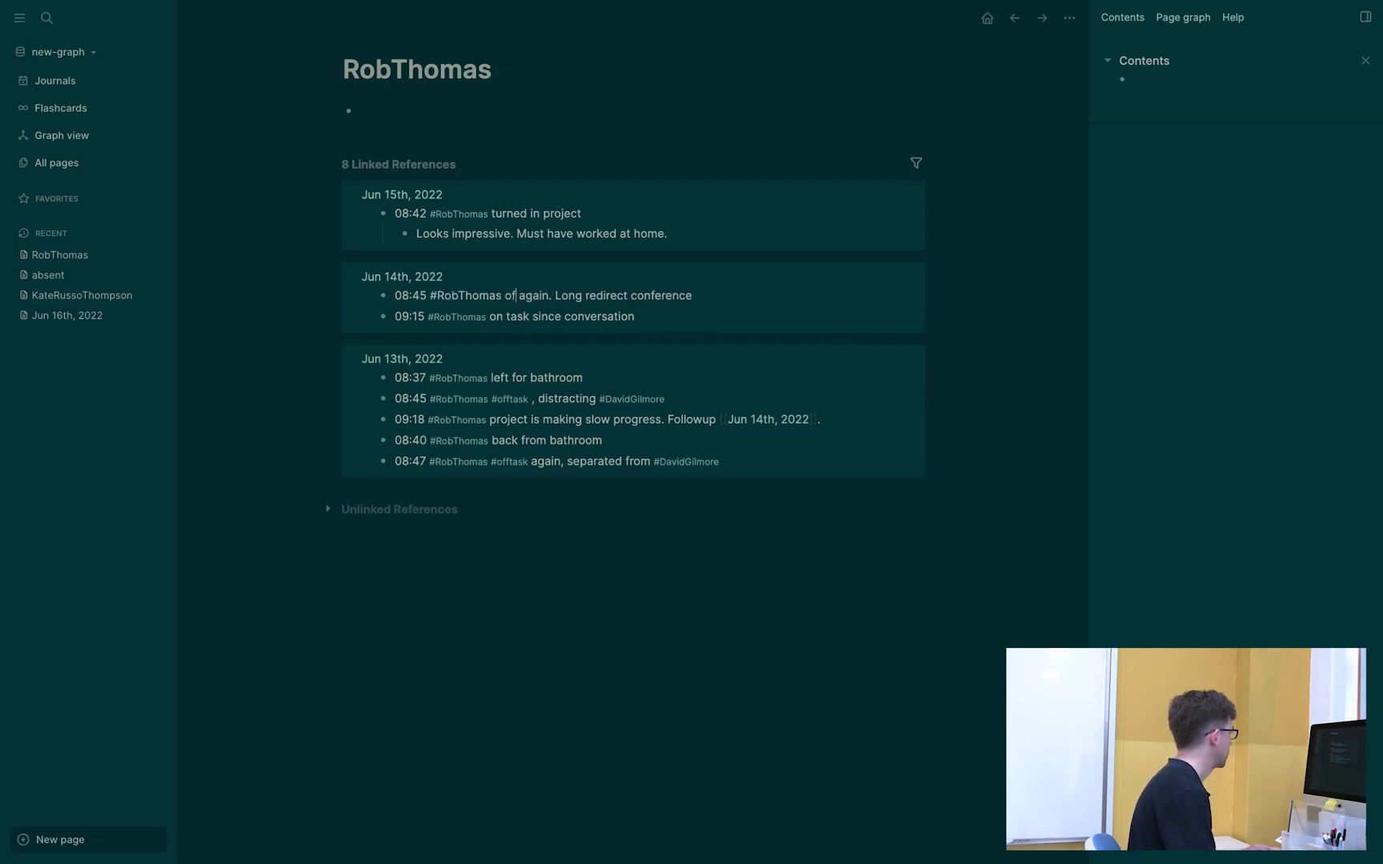
{"action": "type", "text": "ftask"}
{"action": "left_click", "coordinate": [583, 296]}
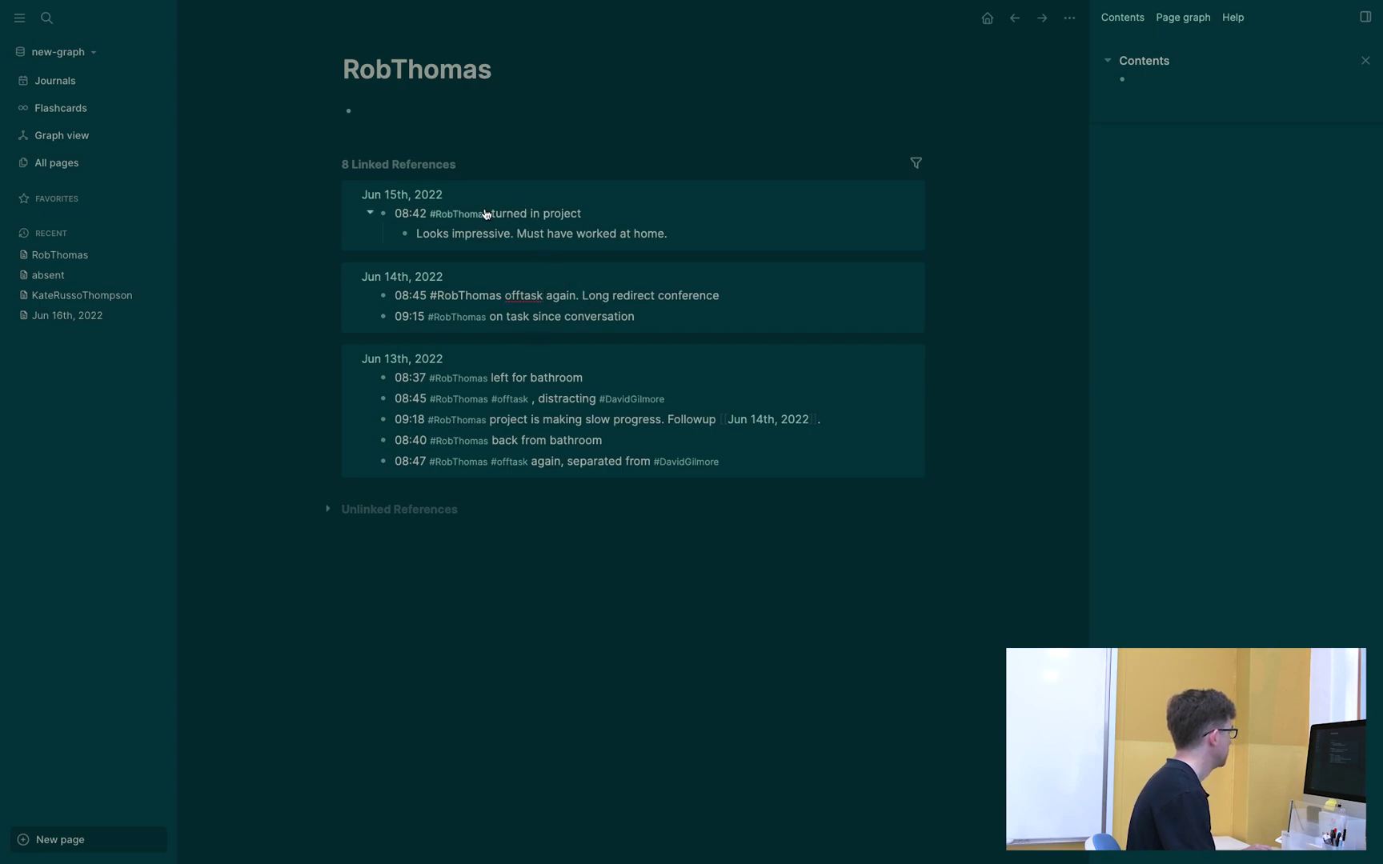
{"action": "left_click", "coordinate": [558, 314]}
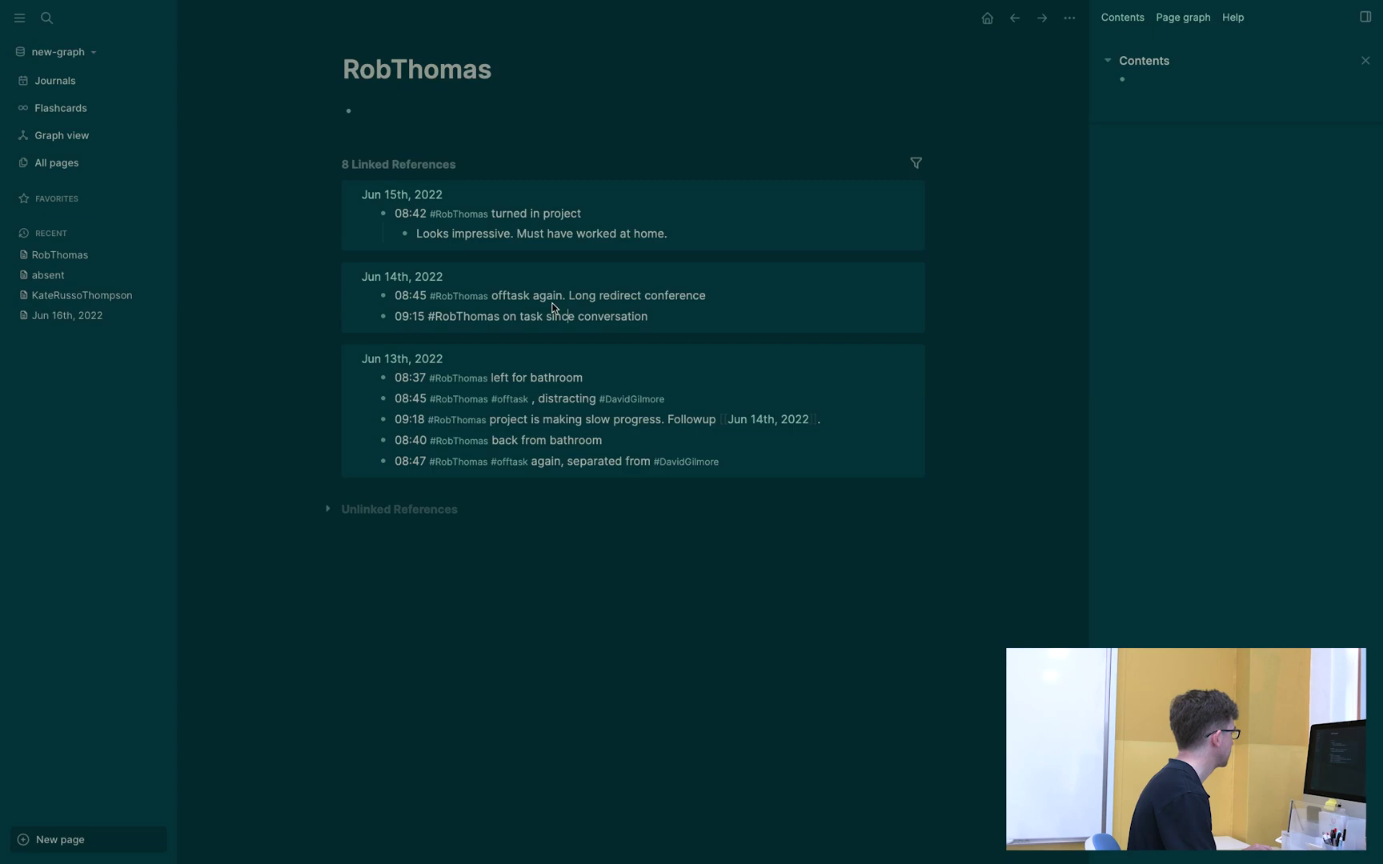
{"action": "left_click", "coordinate": [499, 296]}
{"action": "type", "text": "#"}
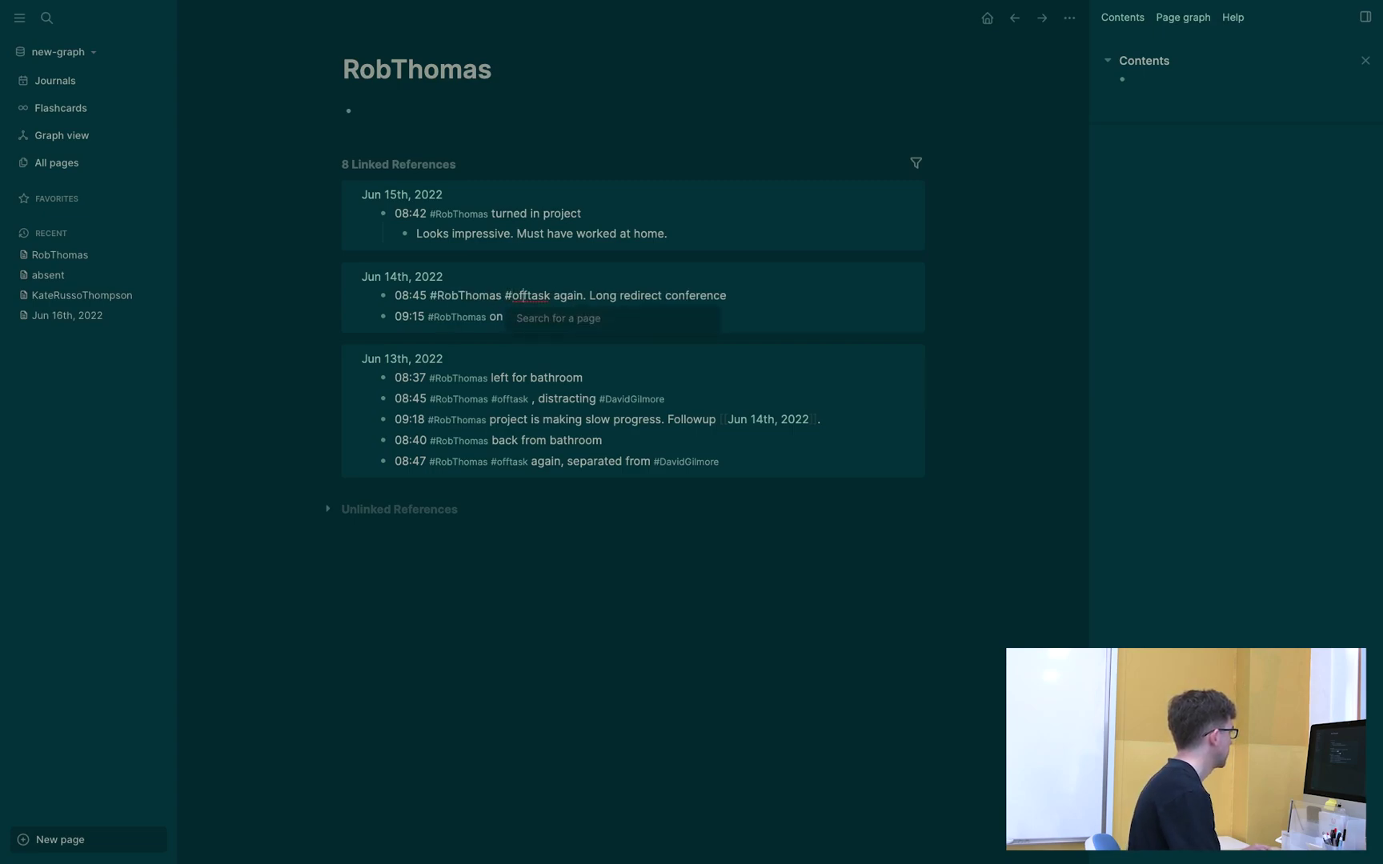
{"action": "key", "text": "Delete"}
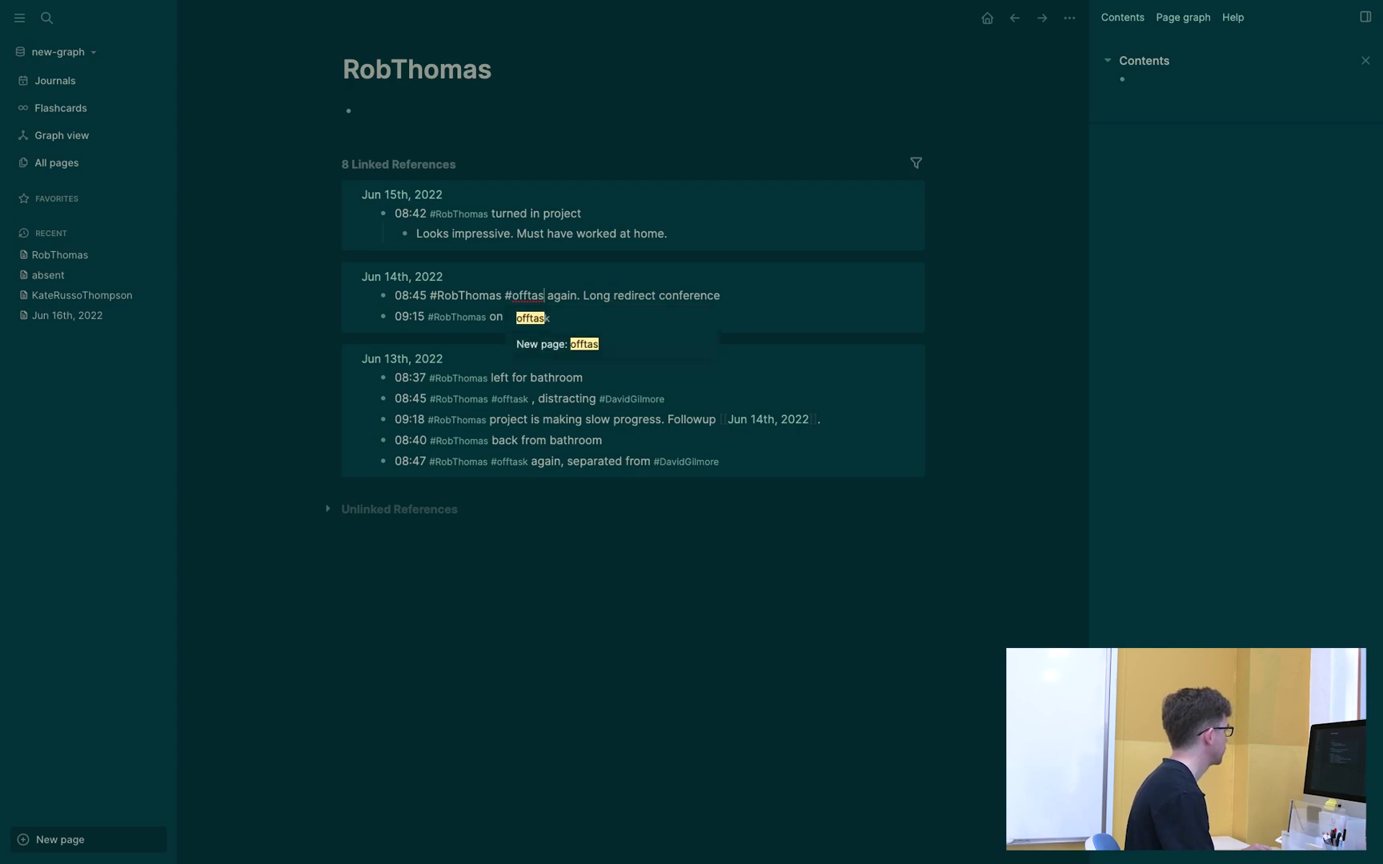
{"action": "type", "text": "k"}
{"action": "key", "text": "Escape"}
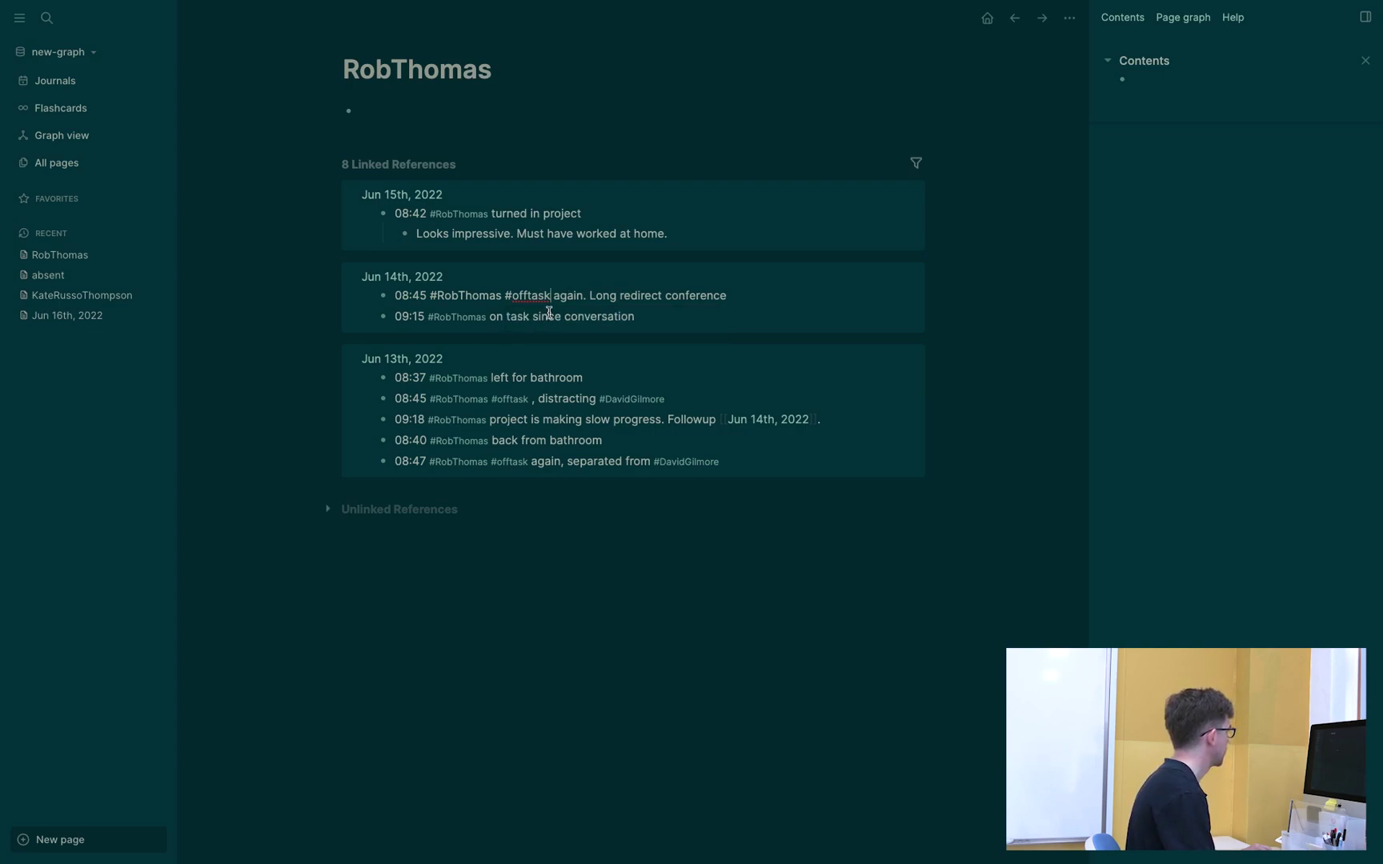
{"action": "left_click", "coordinate": [565, 316]}
Step: Add # before offtask in the 08:35 note from Unlinked References, then return to Journals
{"action": "left_click", "coordinate": [510, 297]}
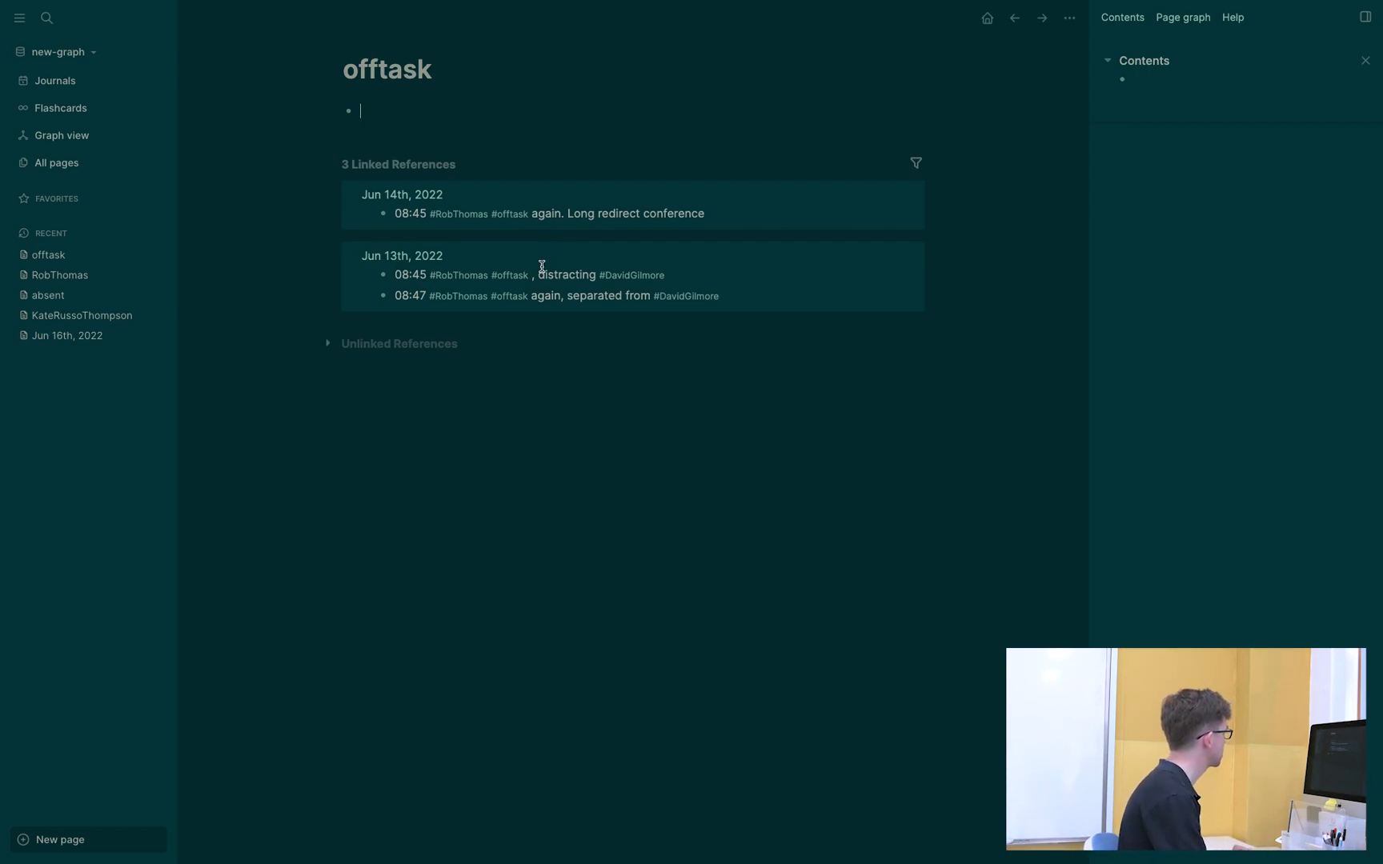
{"action": "left_click", "coordinate": [327, 346]}
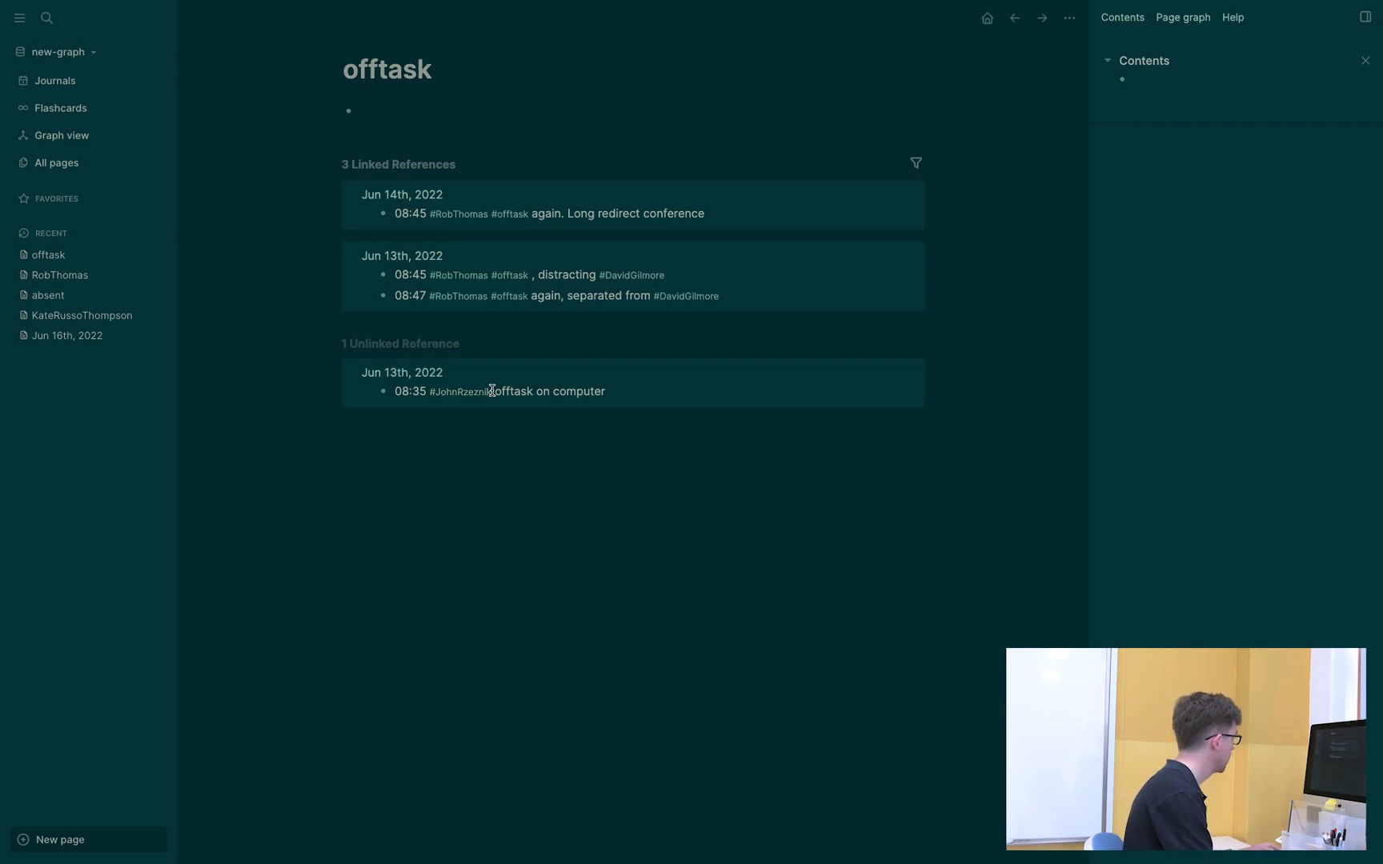
{"action": "left_click", "coordinate": [493, 391]}
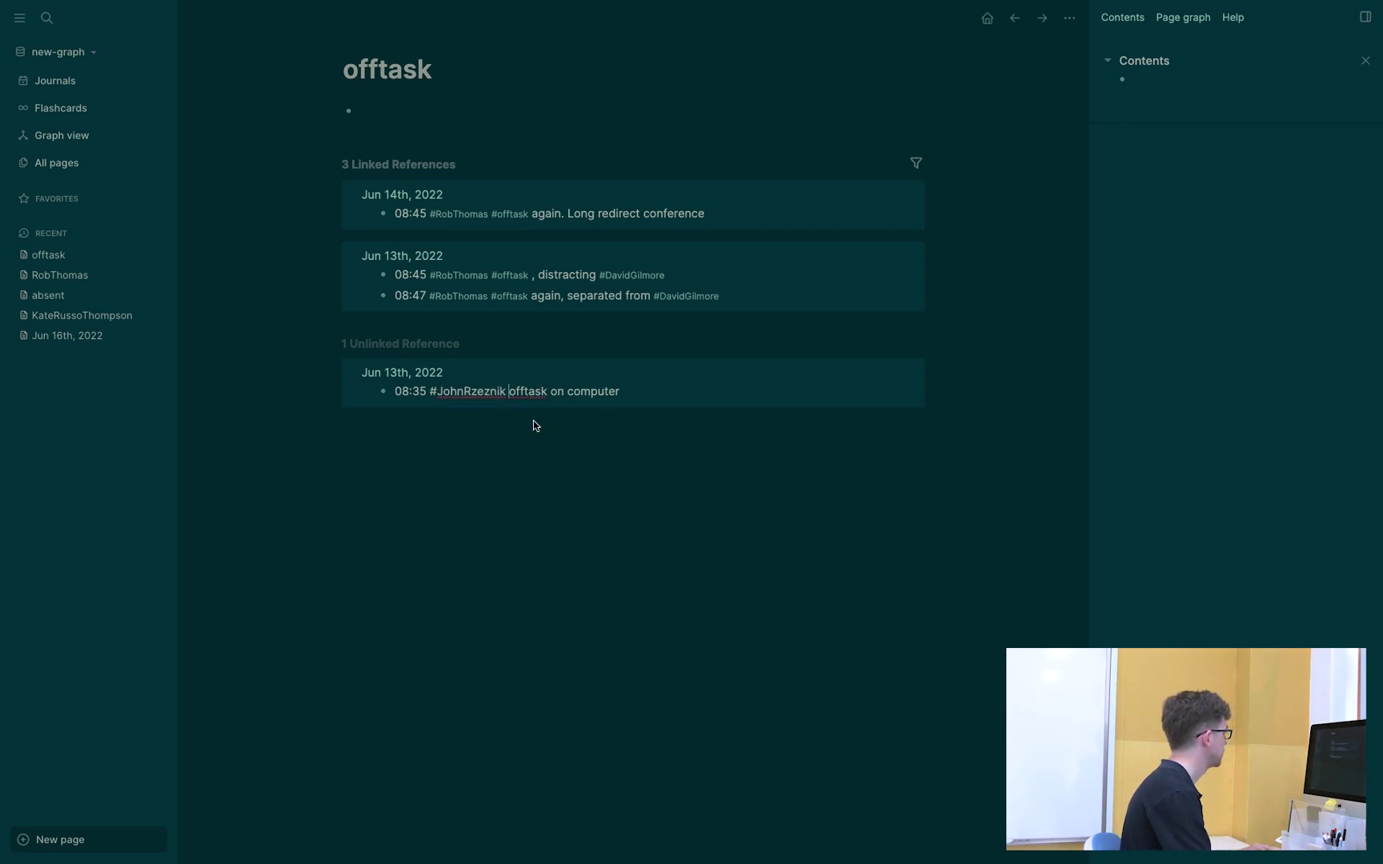
{"action": "type", "text": "#"}
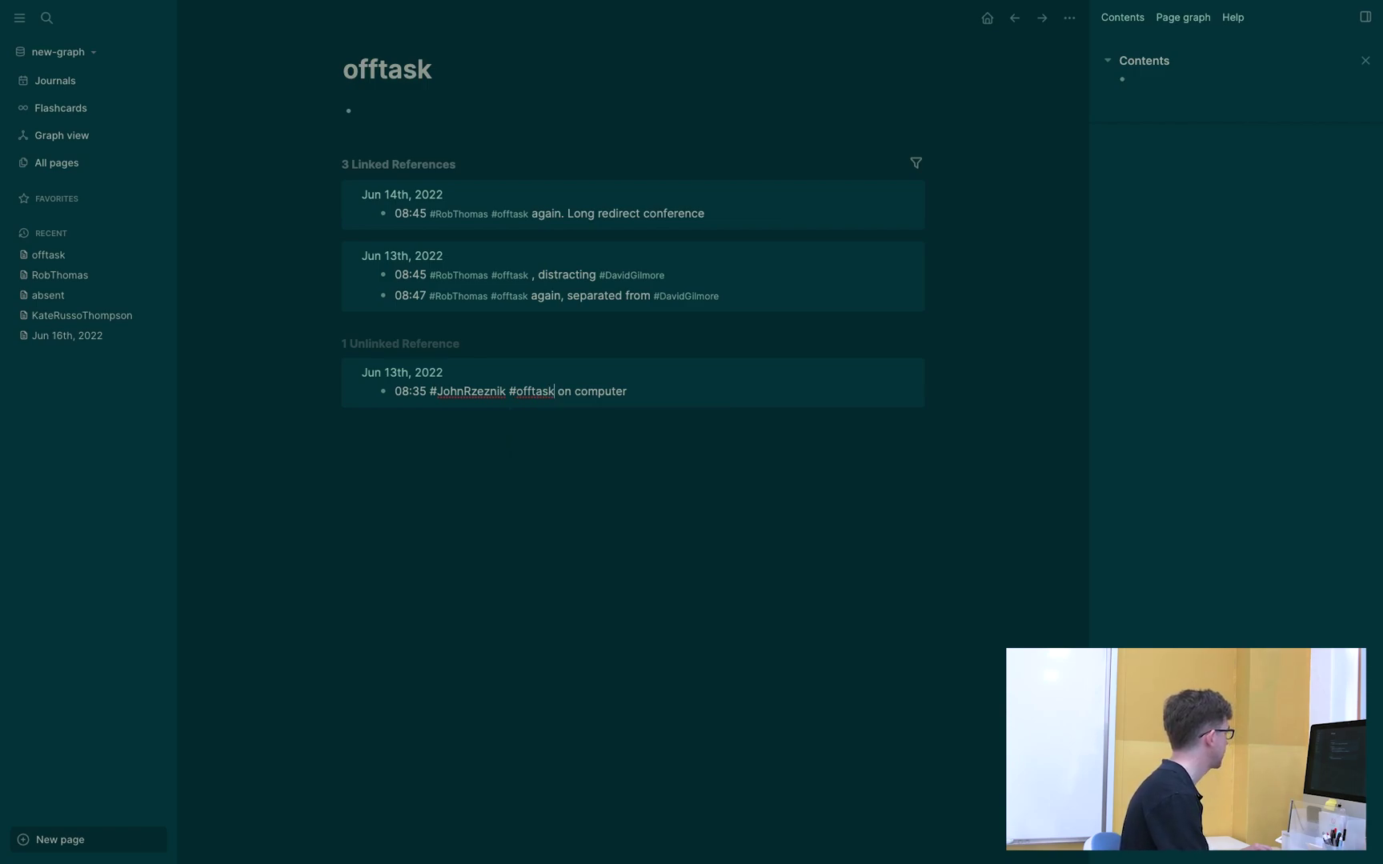
{"action": "left_click", "coordinate": [542, 295]}
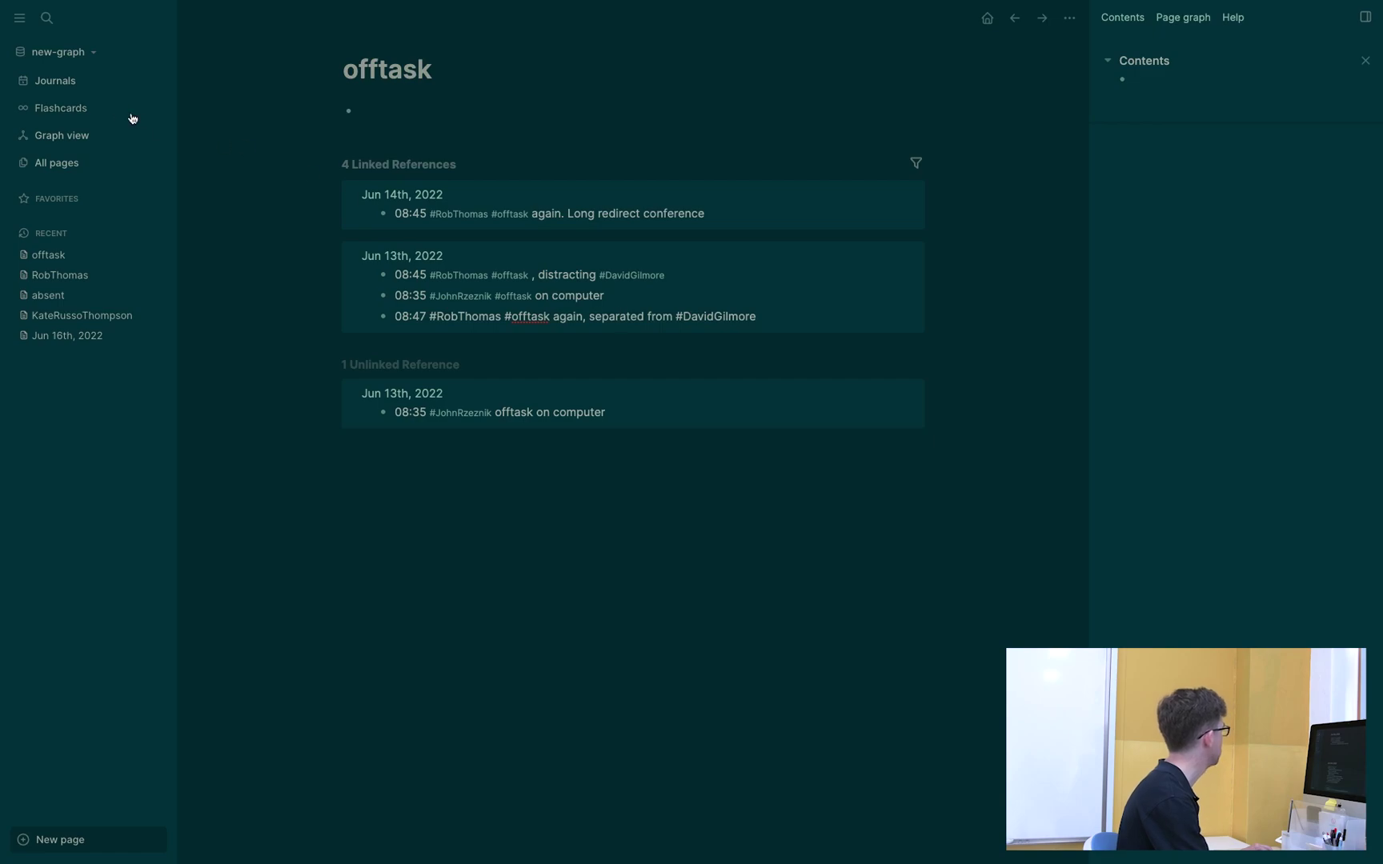
{"action": "left_click", "coordinate": [56, 81]}
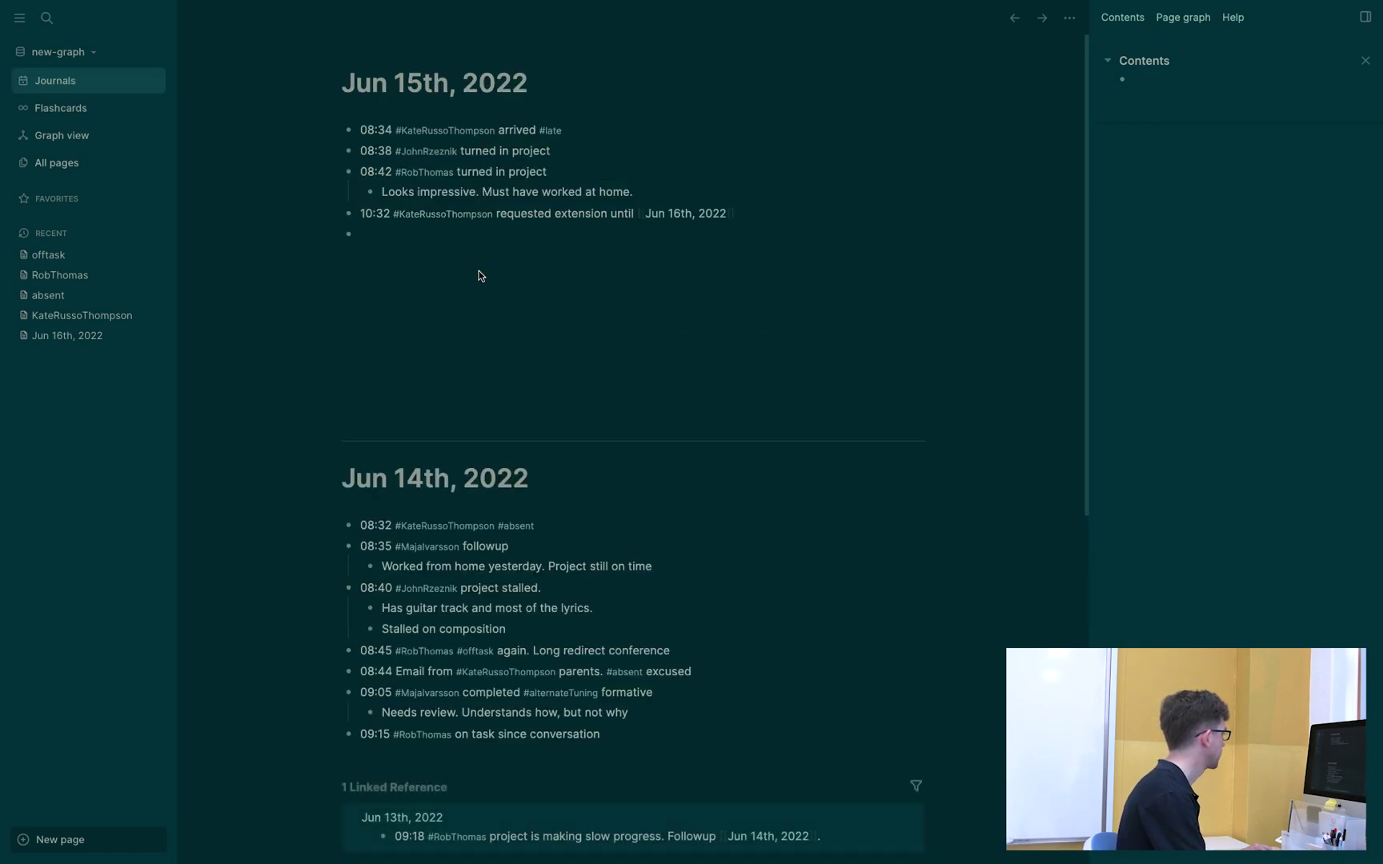
Step: Open the offtask page from the #offtask tag in the Jun 14th 08:45 entry
{"action": "left_click", "coordinate": [472, 651]}
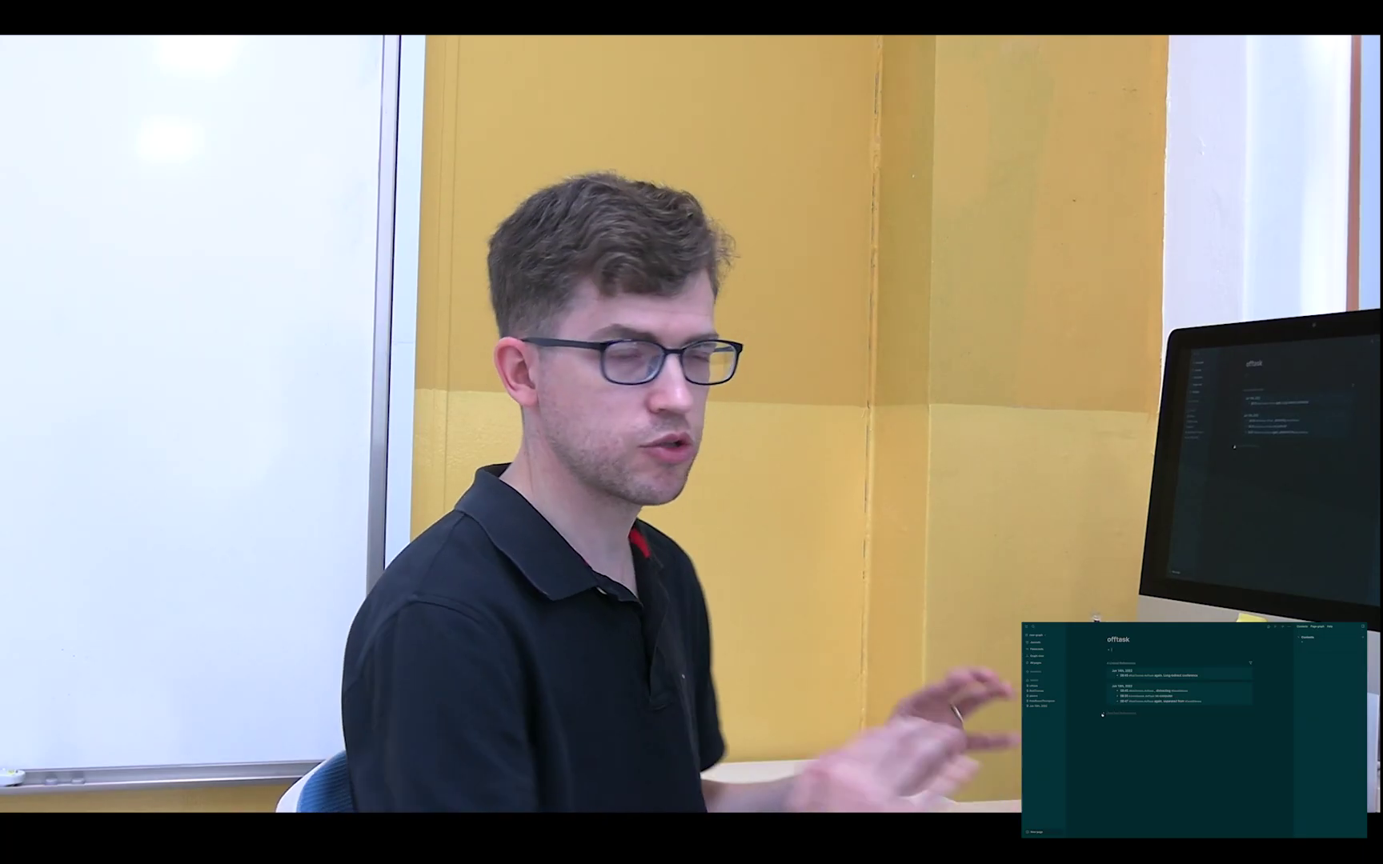